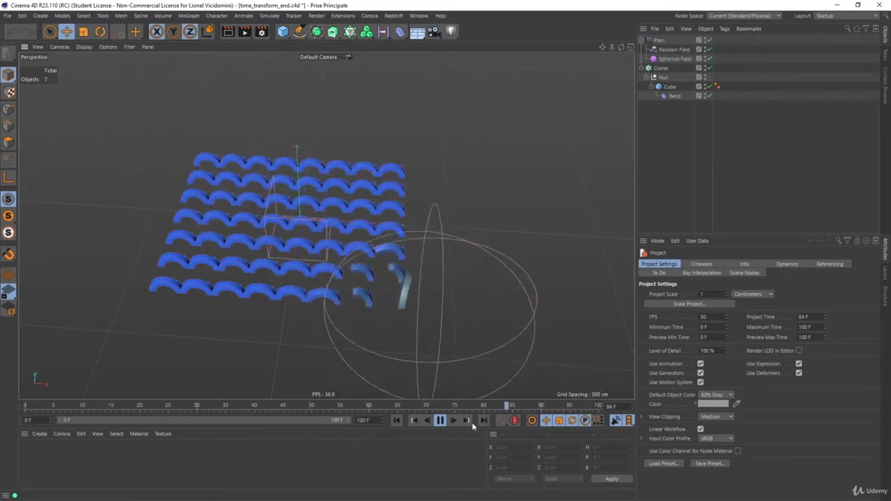
- Stop the playback and open the recent project time_transform.c4d
{"action": "key", "text": "F8"}
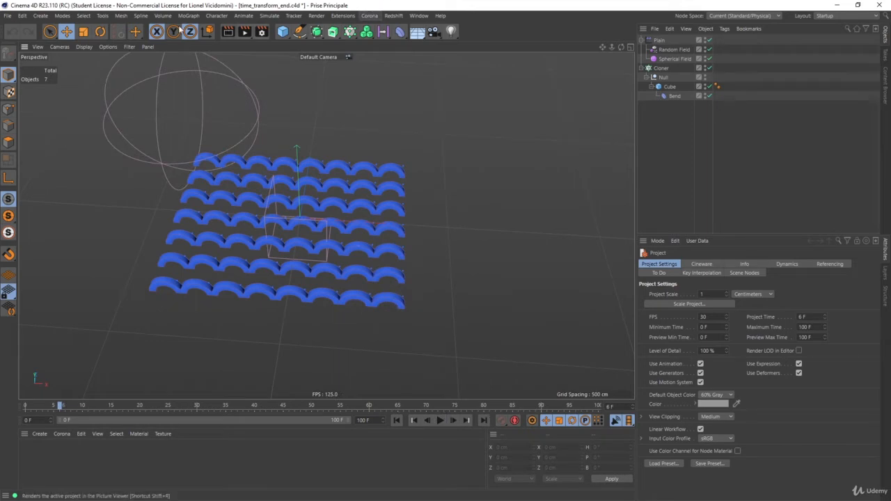
{"action": "left_click", "coordinate": [7, 15]}
{"action": "mouse_move", "coordinate": [91, 211]}
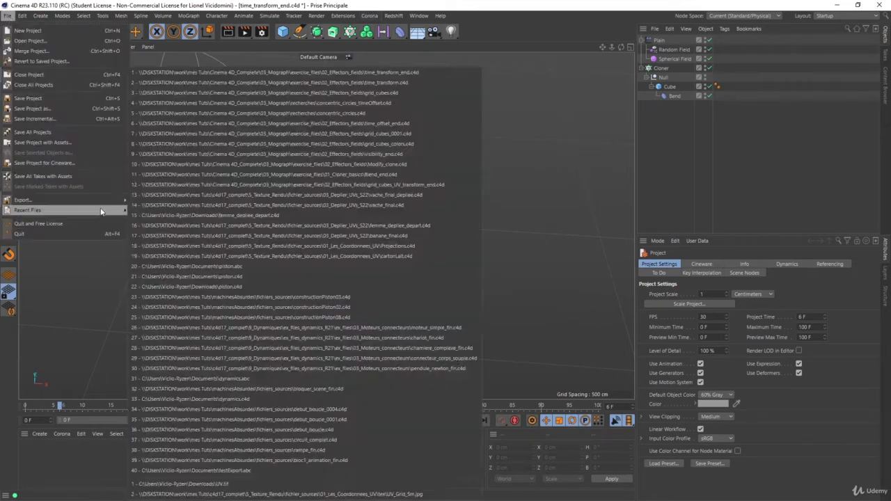
{"action": "left_click", "coordinate": [376, 83]}
{"action": "left_click", "coordinate": [457, 290]}
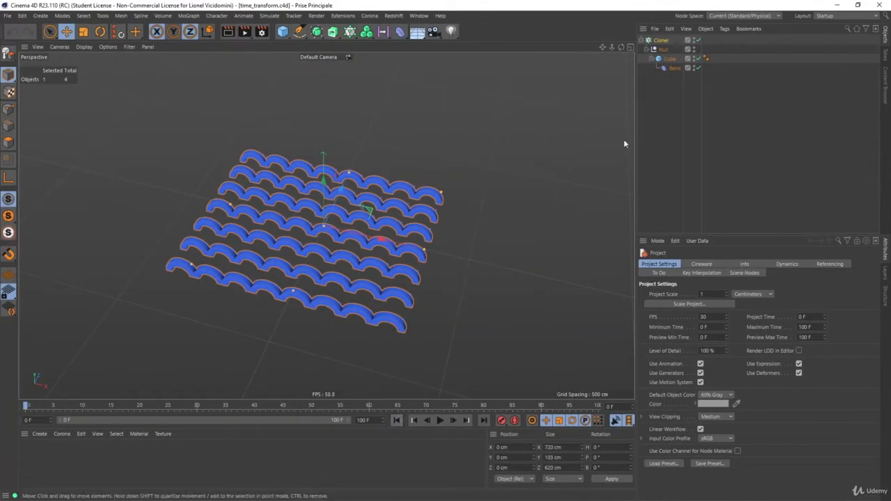
- Show the Bend deformer's object properties and play the animation to examine how the clones bend
{"action": "left_click", "coordinate": [673, 68]}
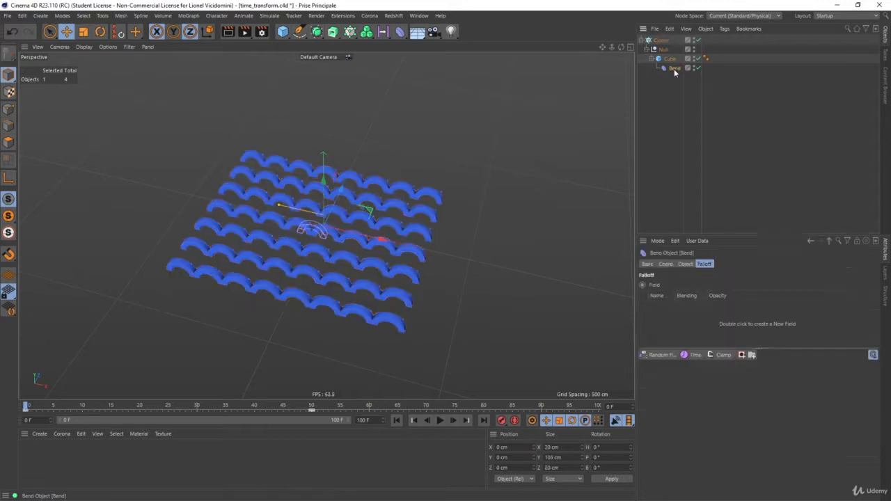
{"action": "left_click", "coordinate": [686, 265]}
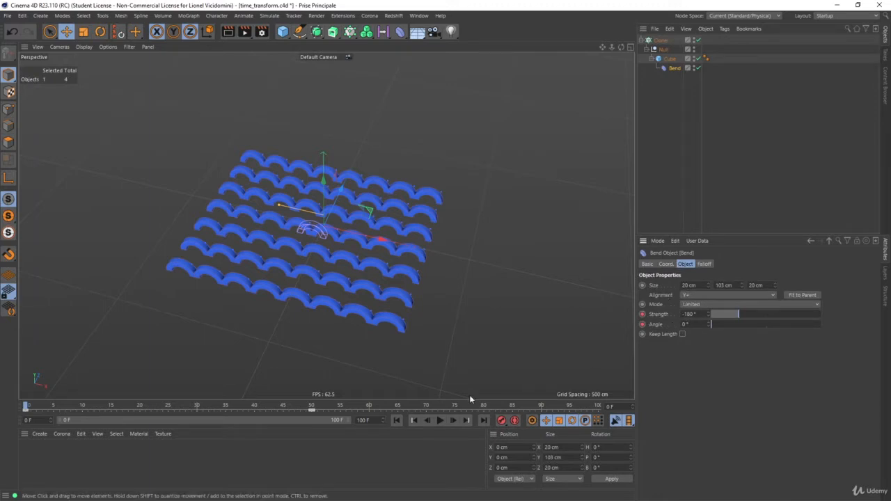
{"action": "left_click", "coordinate": [440, 421]}
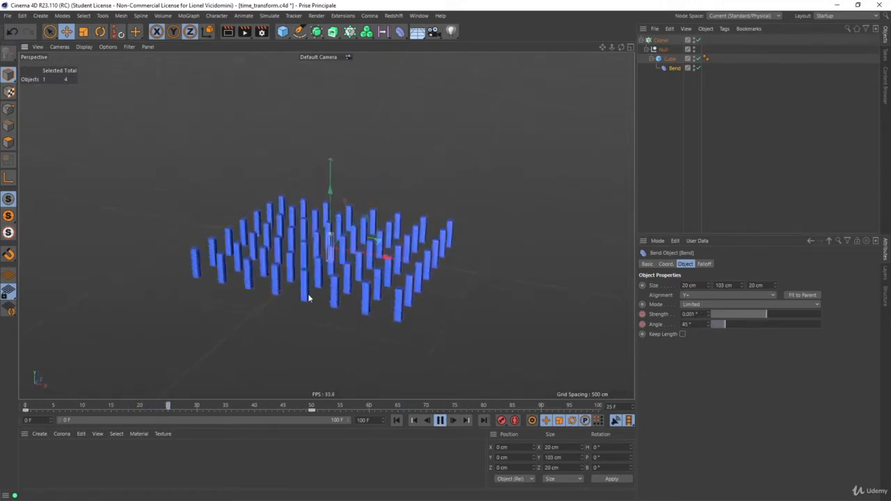
{"action": "scroll", "coordinate": [340, 277], "scroll_direction": "up", "scroll_amount": 3}
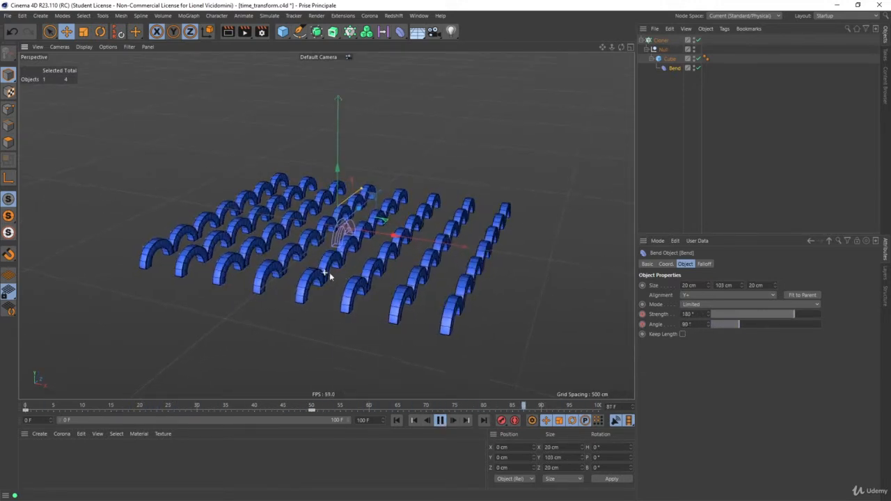
{"action": "scroll", "coordinate": [341, 268], "scroll_direction": "up", "scroll_amount": 3}
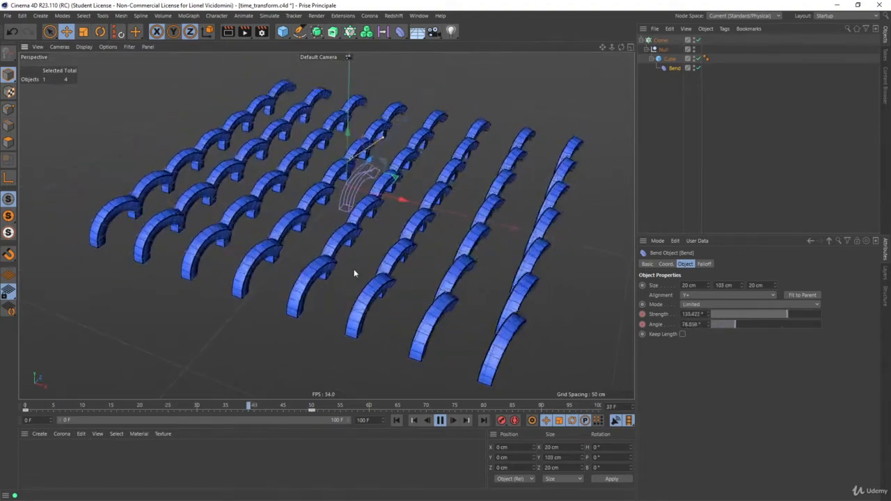
- Rewind to frame 0, set the Cloner's Transform Time to 25 F and play the animation
{"action": "left_click", "coordinate": [661, 40]}
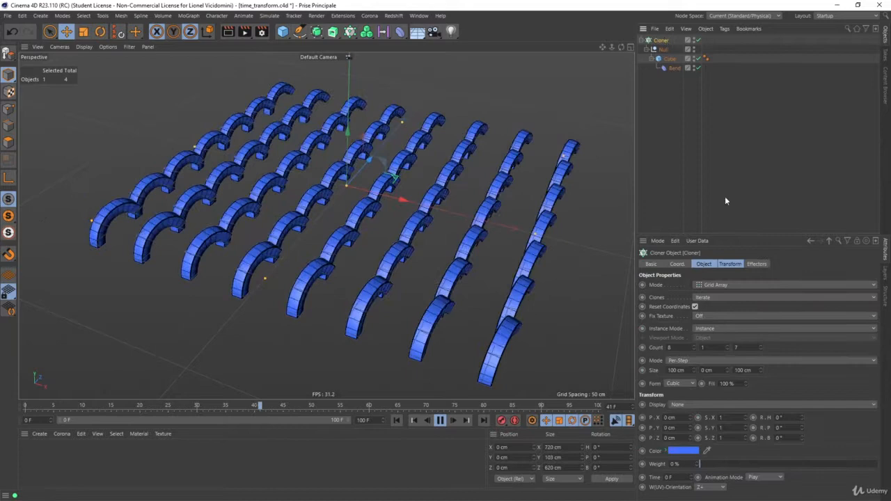
{"action": "left_click", "coordinate": [730, 264]}
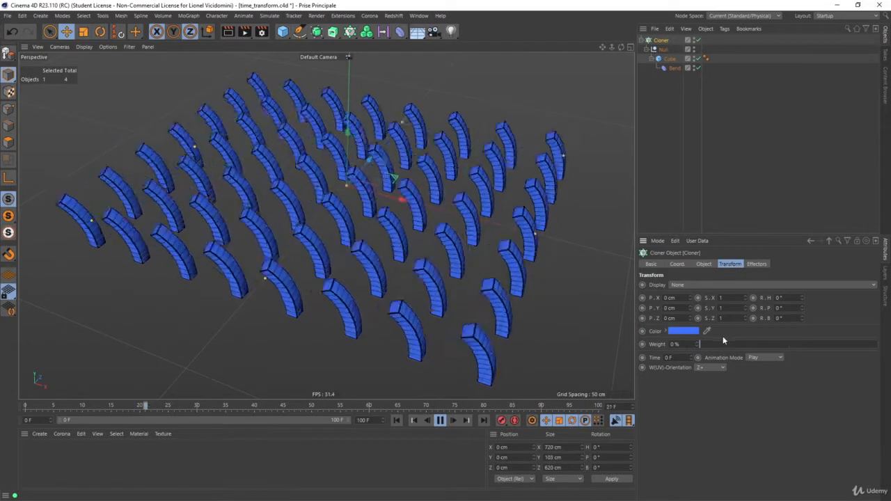
{"action": "left_click", "coordinate": [440, 420]}
{"action": "left_click", "coordinate": [396, 420]}
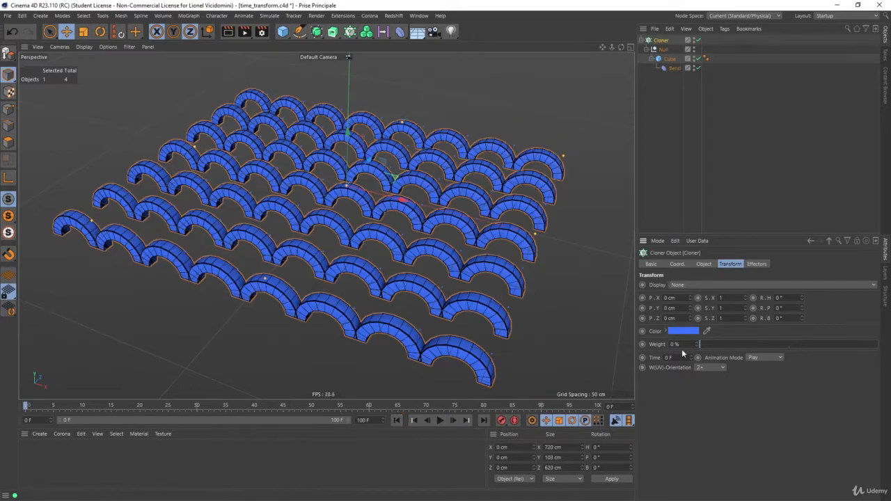
{"action": "left_click_drag", "start_coordinate": [674, 357], "coordinate": [589, 343]}
{"action": "type", "text": "25"}
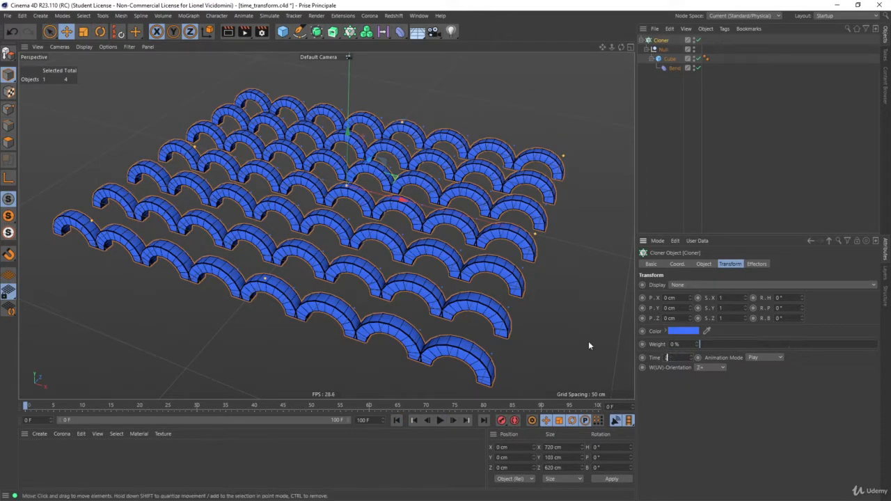
{"action": "left_click", "coordinate": [440, 420]}
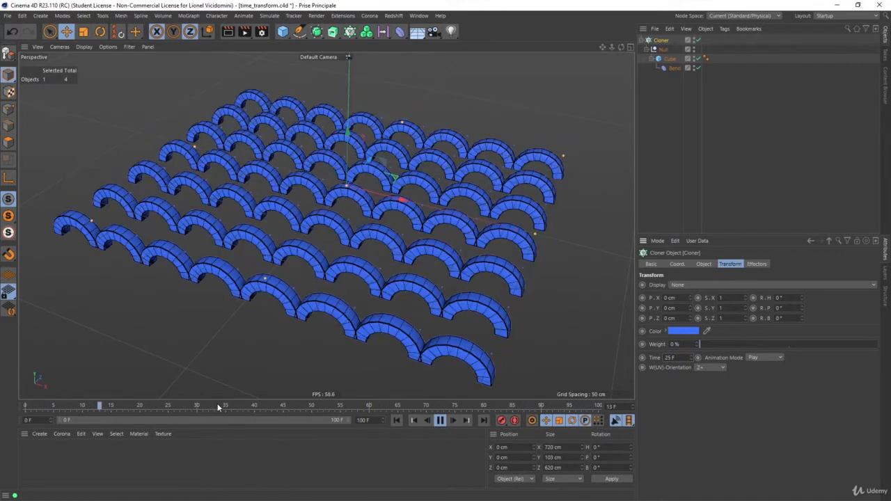
- Lower the Cloner's Transform Time to -25 F, then replay the animation from the start and rewind it
{"action": "left_click", "coordinate": [692, 361]}
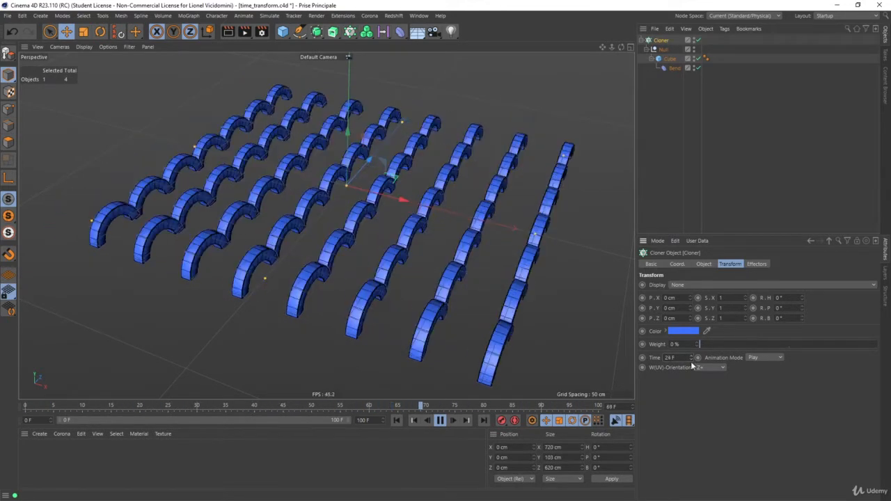
{"action": "left_click_drag", "start_coordinate": [691, 364], "coordinate": [692, 383]}
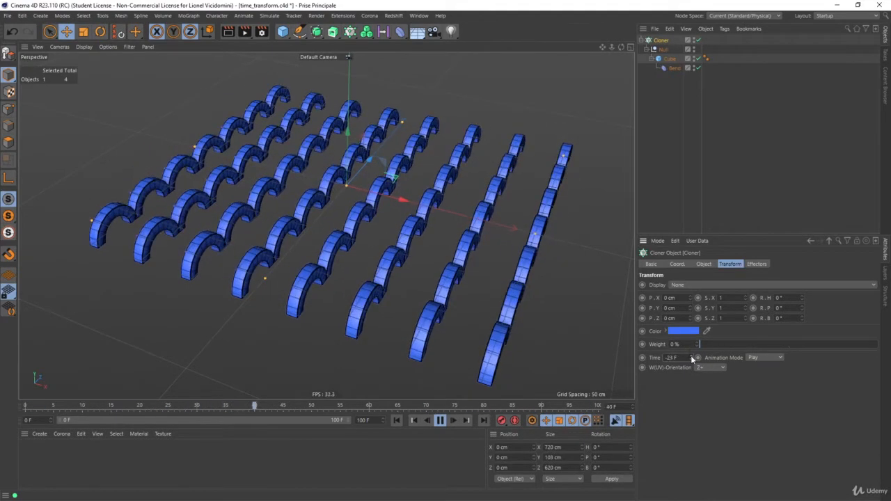
{"action": "left_click", "coordinate": [691, 360]}
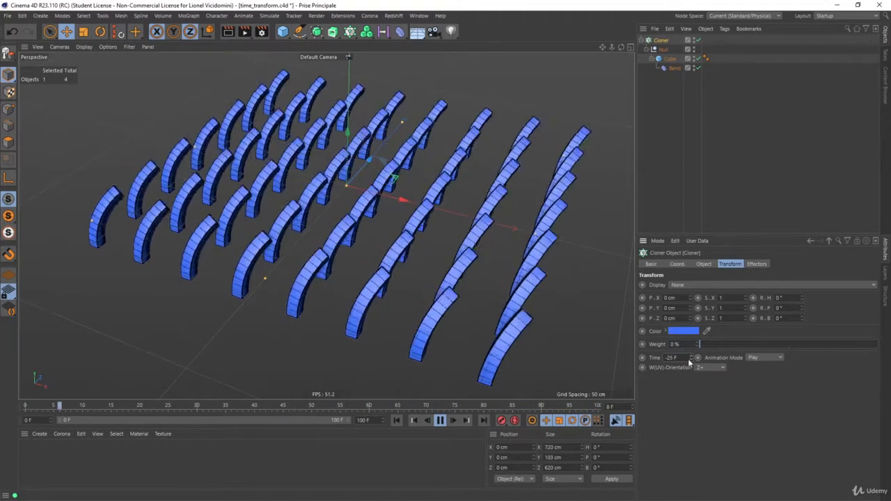
{"action": "left_click", "coordinate": [441, 420]}
{"action": "left_click", "coordinate": [397, 420]}
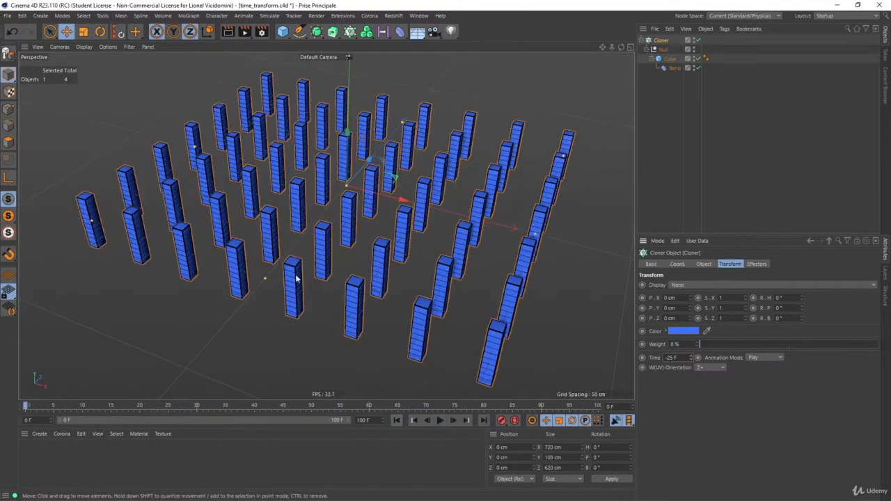
{"action": "left_click", "coordinate": [441, 421]}
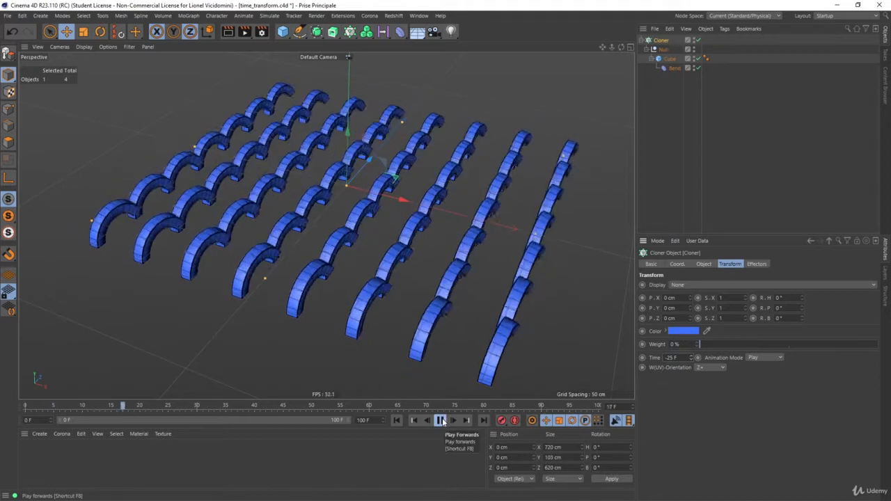
{"action": "left_click", "coordinate": [441, 421]}
{"action": "left_click", "coordinate": [397, 421]}
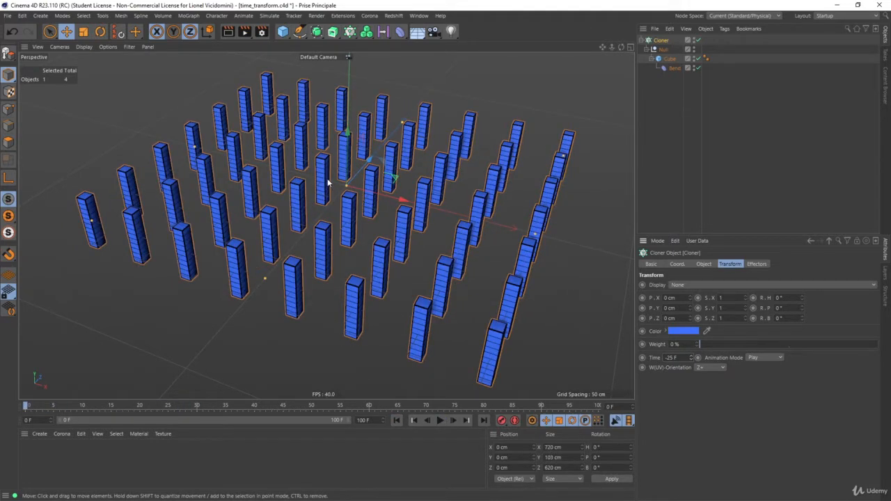
- Open the Timeline in F-Curve mode and frame the Bend's Strength and Angle curves for examination
{"action": "key", "text": "shift+F3"}
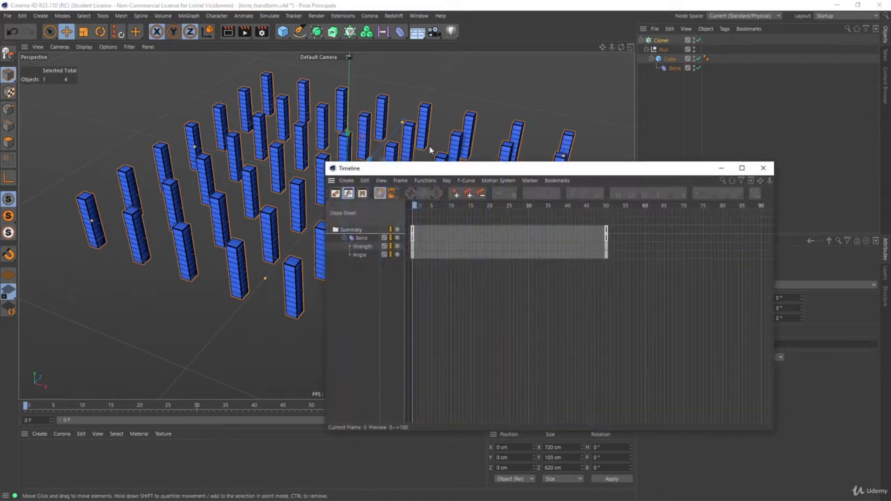
{"action": "left_click_drag", "start_coordinate": [411, 169], "coordinate": [453, 104]}
{"action": "key", "text": "Tab"}
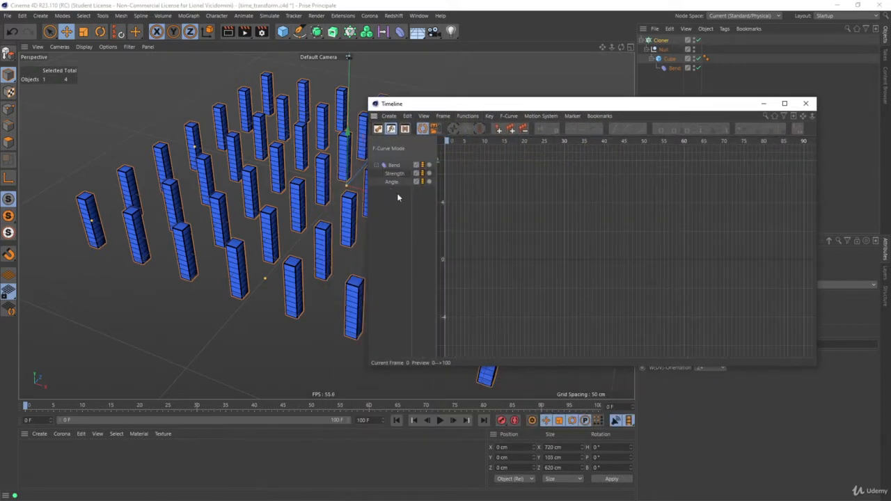
{"action": "left_click_drag", "start_coordinate": [396, 174], "coordinate": [417, 189]}
{"action": "key", "text": "h"}
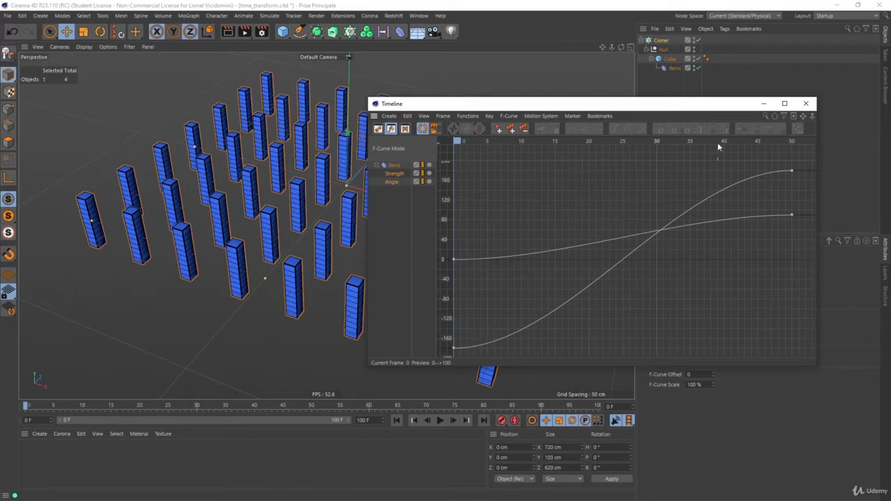
{"action": "left_click_drag", "start_coordinate": [508, 141], "coordinate": [454, 174]}
{"action": "left_click_drag", "start_coordinate": [719, 108], "coordinate": [475, 62]}
- Set the Cloner's Transform Time to 25 F, play the animation beside the Timeline curves and rewind to the start
{"action": "left_click", "coordinate": [660, 40]}
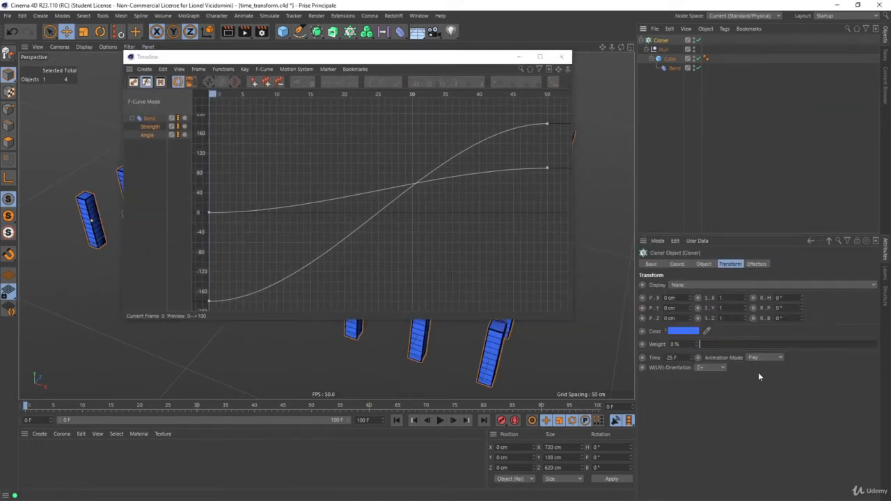
{"action": "key", "text": "Return"}
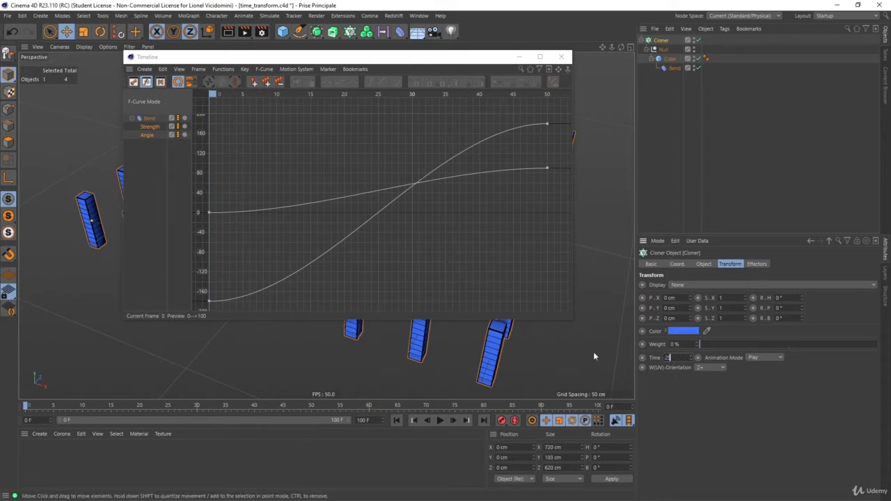
{"action": "left_click_drag", "start_coordinate": [341, 59], "coordinate": [584, 69]}
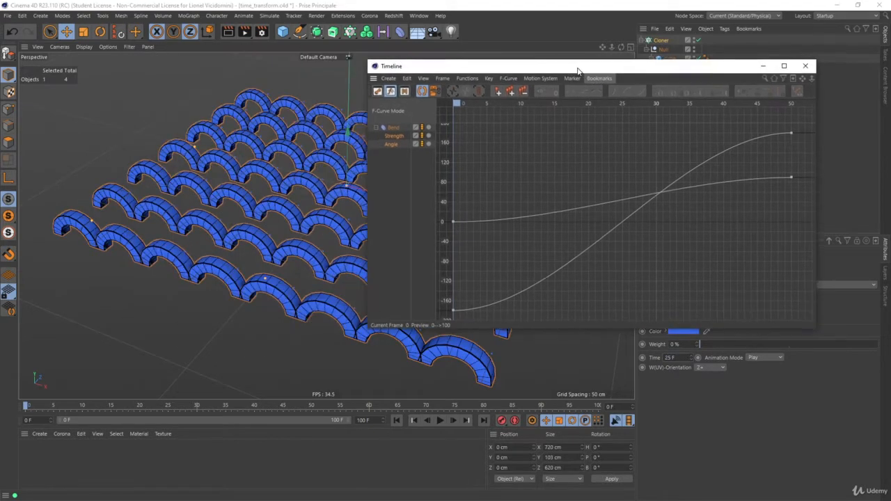
{"action": "left_click", "coordinate": [441, 420]}
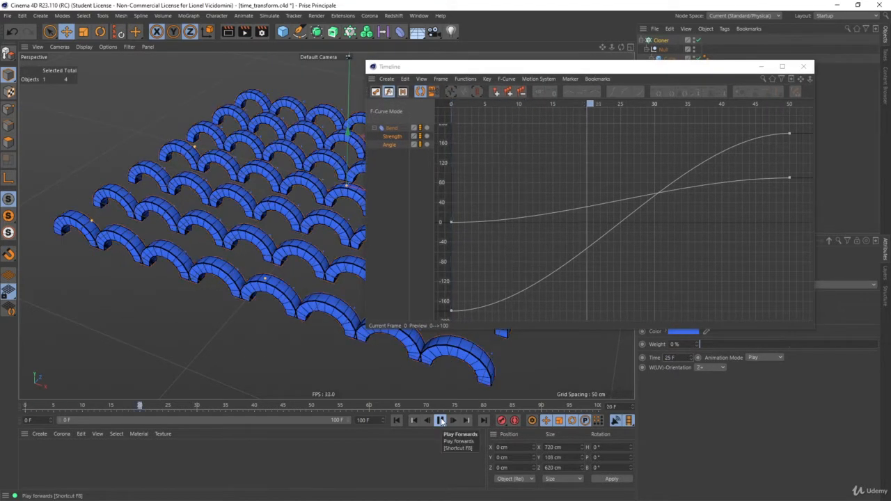
{"action": "left_click", "coordinate": [441, 421]}
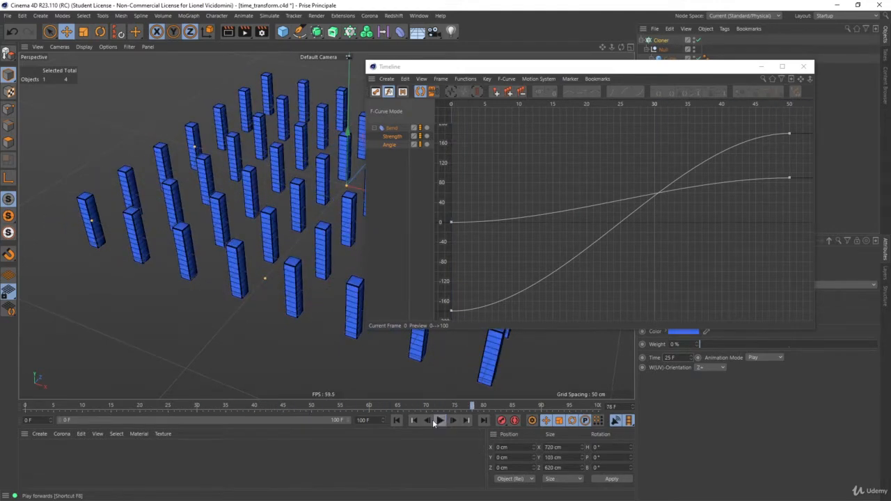
{"action": "left_click", "coordinate": [397, 421]}
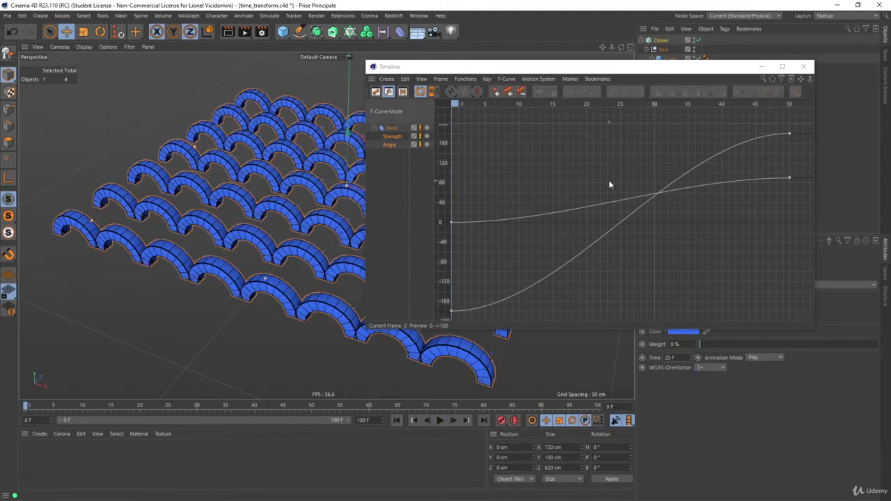
- Close the Timeline, reset the Cloner's Transform Time to 0 F, and play the animation once before rewinding
{"action": "left_click", "coordinate": [805, 67]}
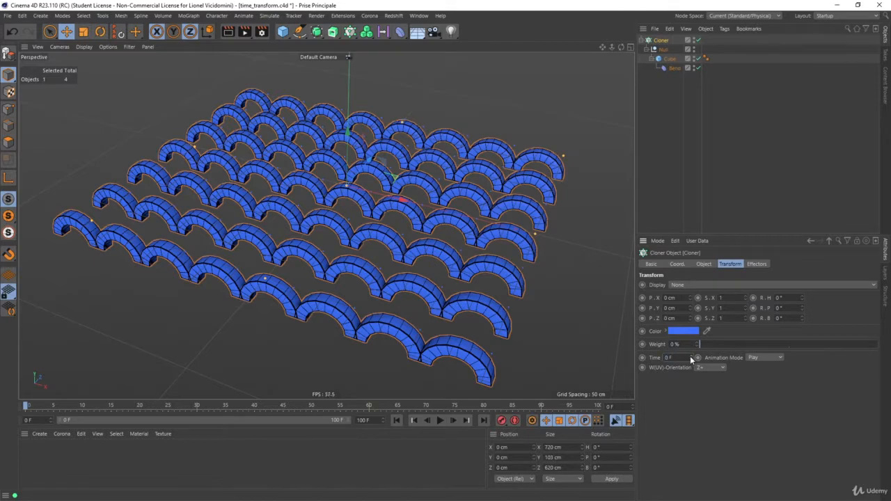
{"action": "left_click", "coordinate": [441, 421]}
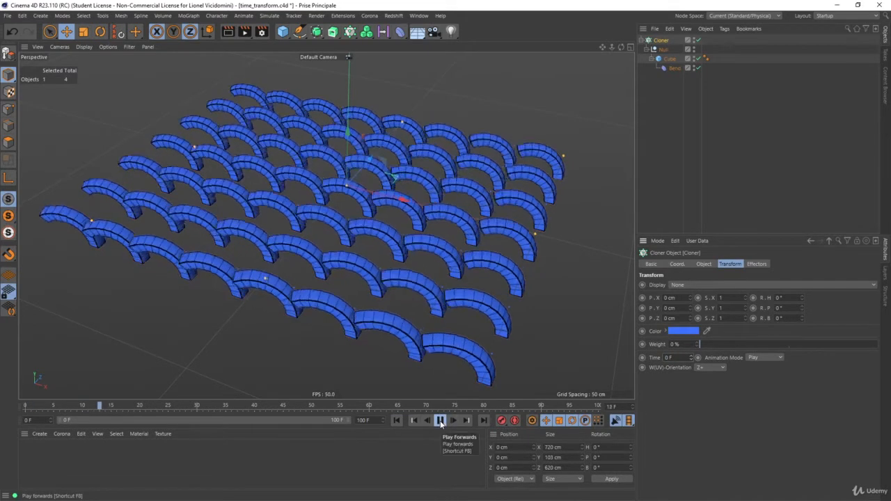
{"action": "left_click", "coordinate": [441, 421]}
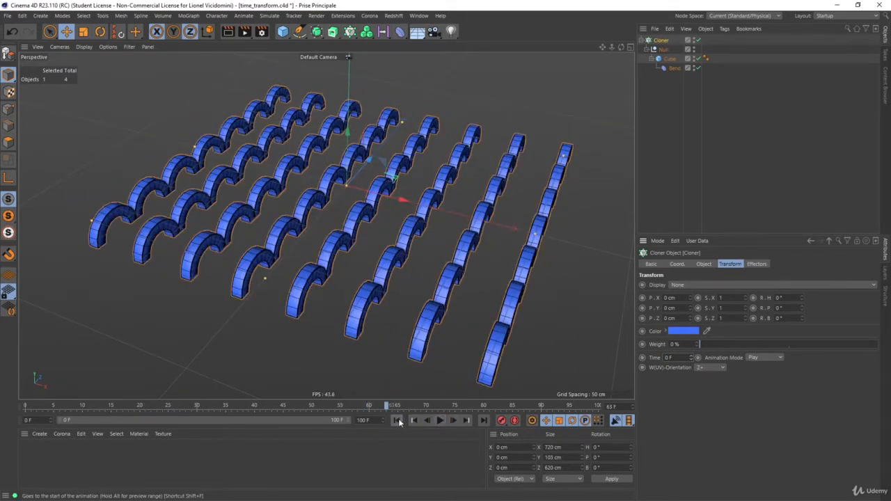
{"action": "left_click", "coordinate": [397, 420]}
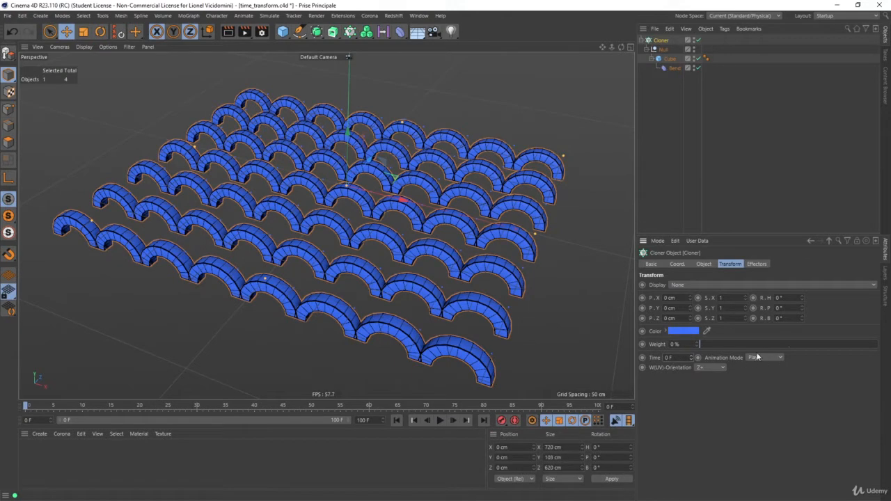
- Set the Cloner's Animation Mode to Loop, play the animation to check it and rewind to the start
{"action": "left_click", "coordinate": [761, 377]}
{"action": "left_click", "coordinate": [439, 421]}
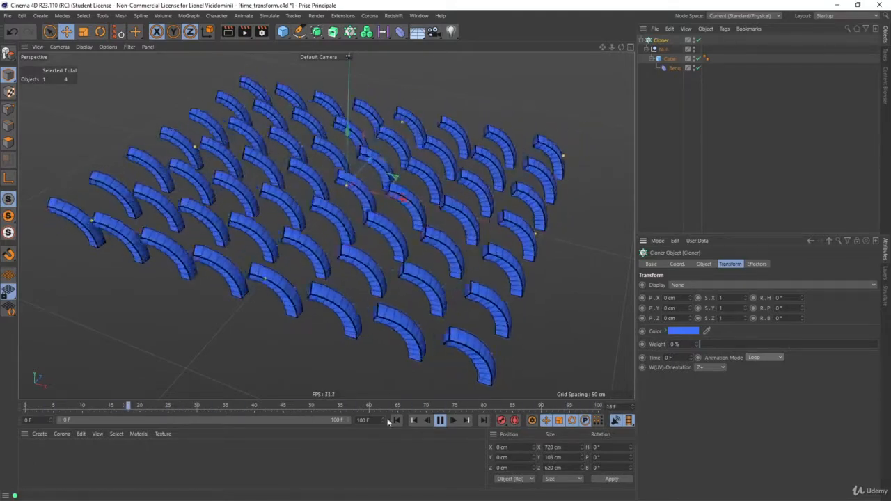
{"action": "left_click", "coordinate": [440, 419]}
{"action": "left_click", "coordinate": [396, 420]}
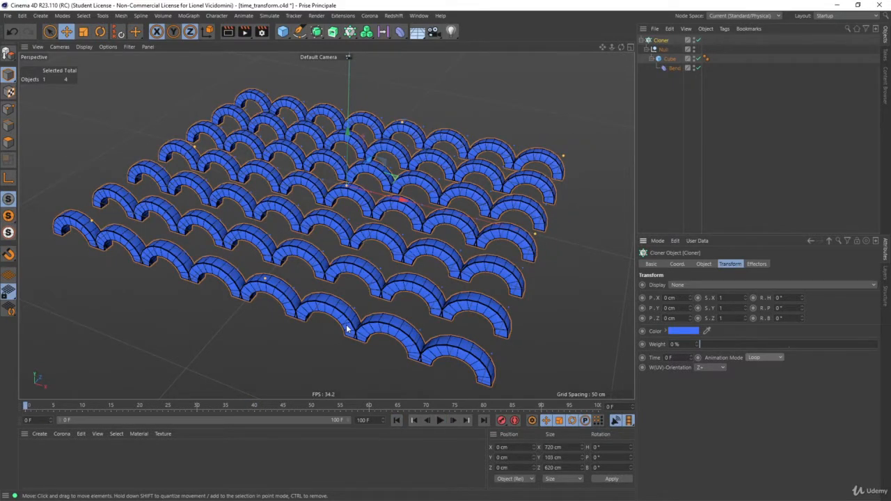
- In the Timeline, move the Bend's Strength and Angle end keys to frame 25 and copy their start keys to frame 50
{"action": "key", "text": "shift+F3"}
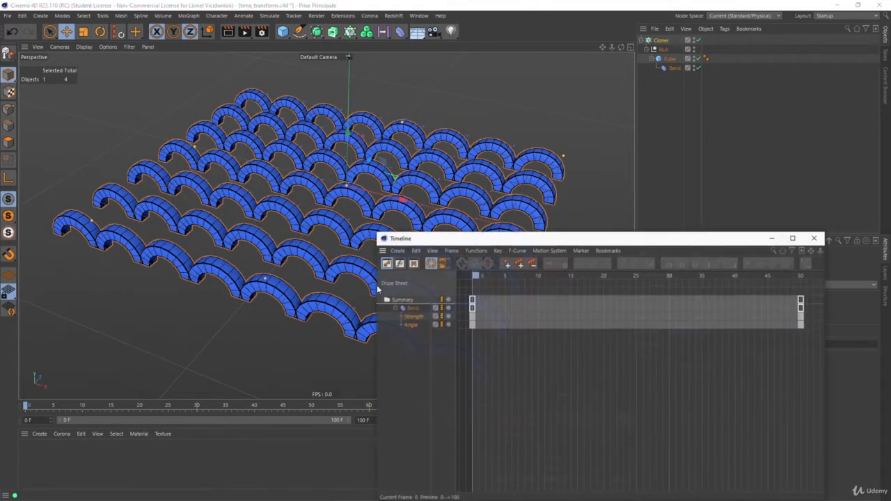
{"action": "left_click_drag", "start_coordinate": [514, 243], "coordinate": [346, 144]}
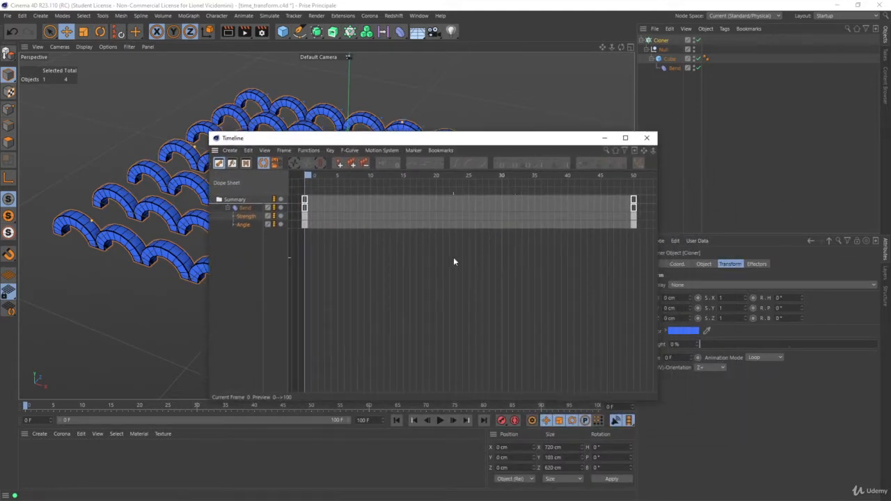
{"action": "scroll", "coordinate": [461, 260], "scroll_direction": "down", "scroll_amount": 2}
{"action": "left_click", "coordinate": [233, 216]}
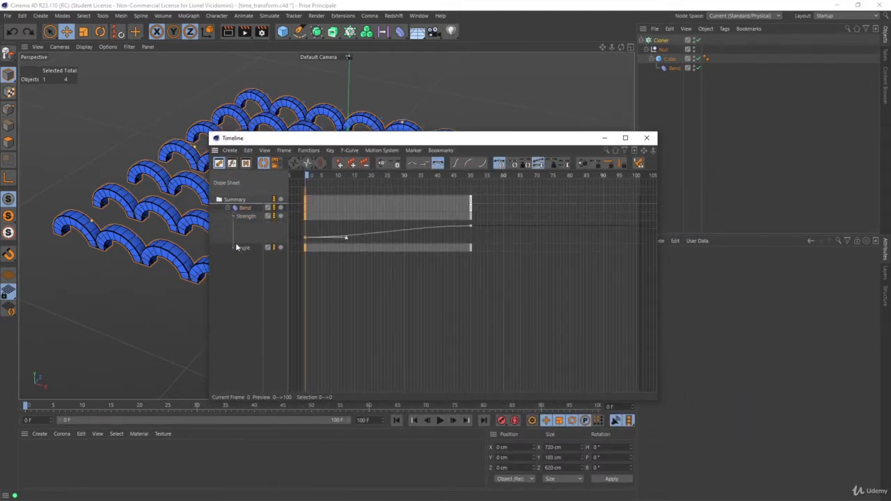
{"action": "left_click", "coordinate": [233, 248]}
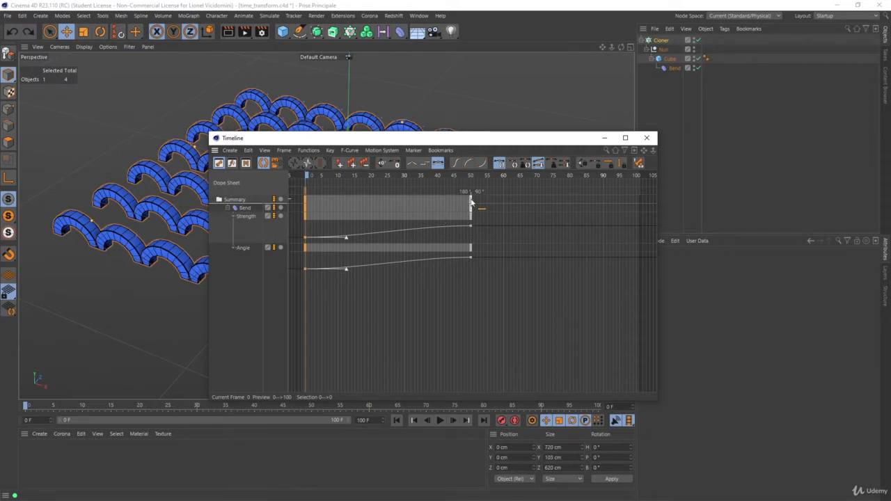
{"action": "left_click_drag", "start_coordinate": [472, 201], "coordinate": [390, 206]}
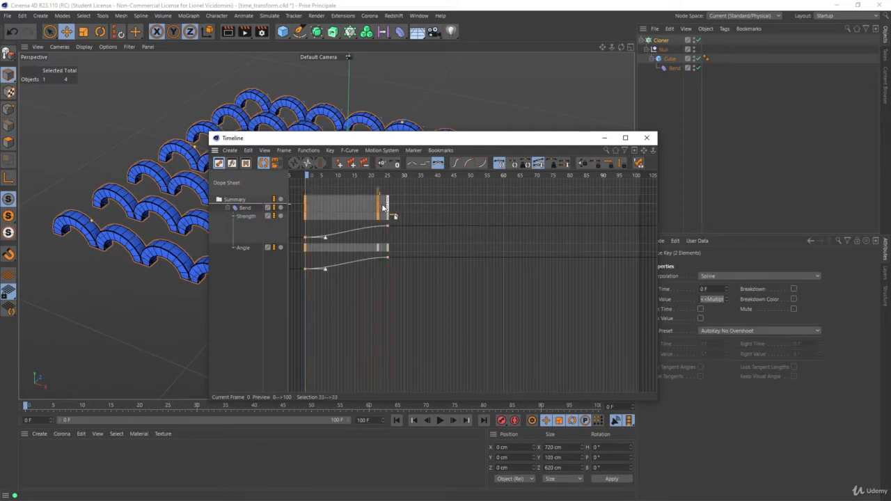
{"action": "left_click_drag", "start_coordinate": [383, 208], "coordinate": [471, 211]}
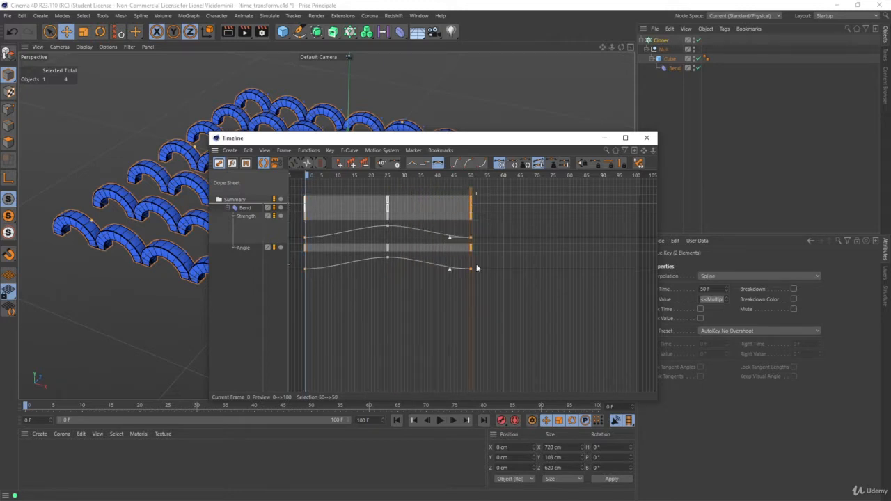
{"action": "left_click_drag", "start_coordinate": [565, 140], "coordinate": [530, 139]}
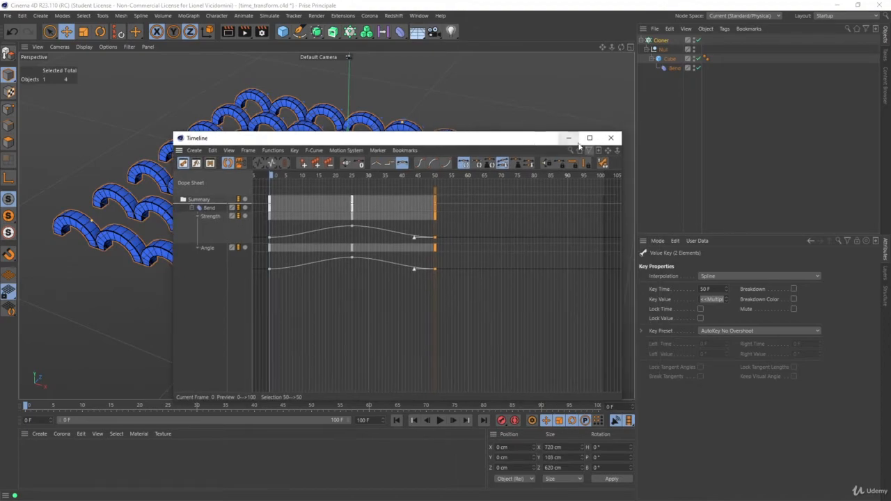
{"action": "left_click", "coordinate": [612, 139]}
- Play the looping animation to check the edited Bend keys, with the Cloner's Transform settings shown
{"action": "left_click", "coordinate": [440, 420]}
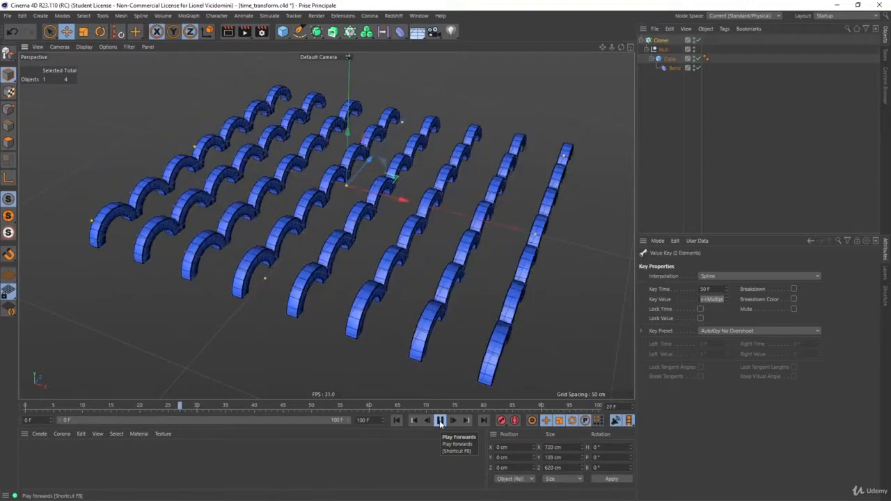
{"action": "left_click", "coordinate": [439, 420]}
{"action": "left_click", "coordinate": [440, 420]}
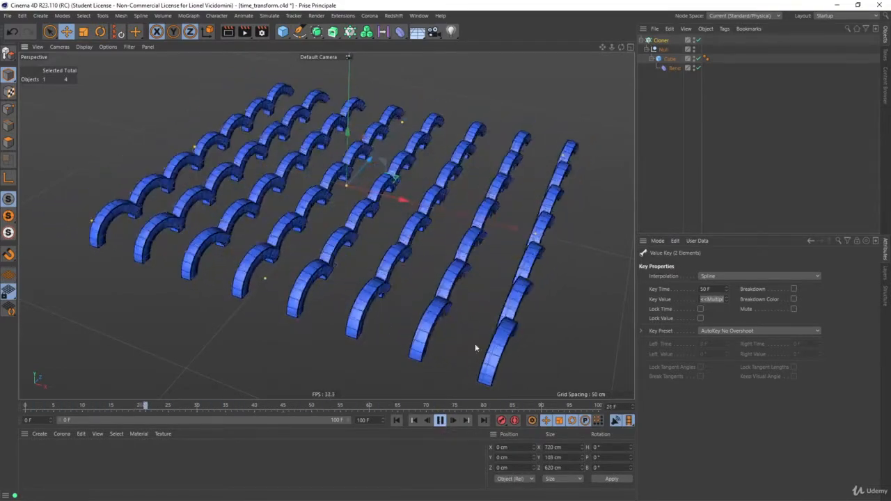
{"action": "left_click", "coordinate": [660, 40]}
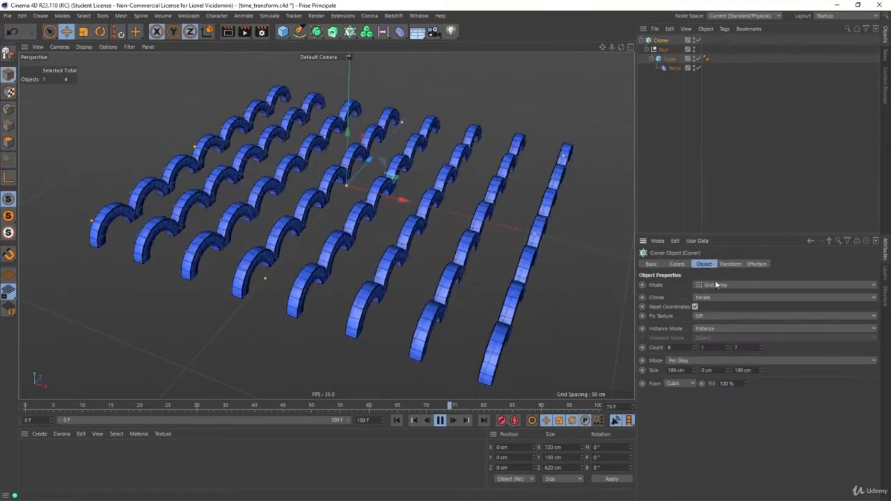
{"action": "left_click", "coordinate": [730, 264]}
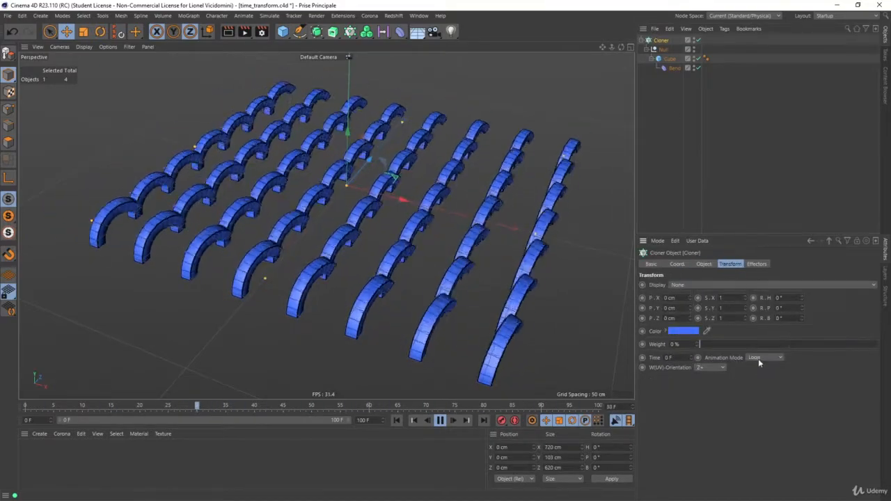
{"action": "left_click", "coordinate": [441, 420]}
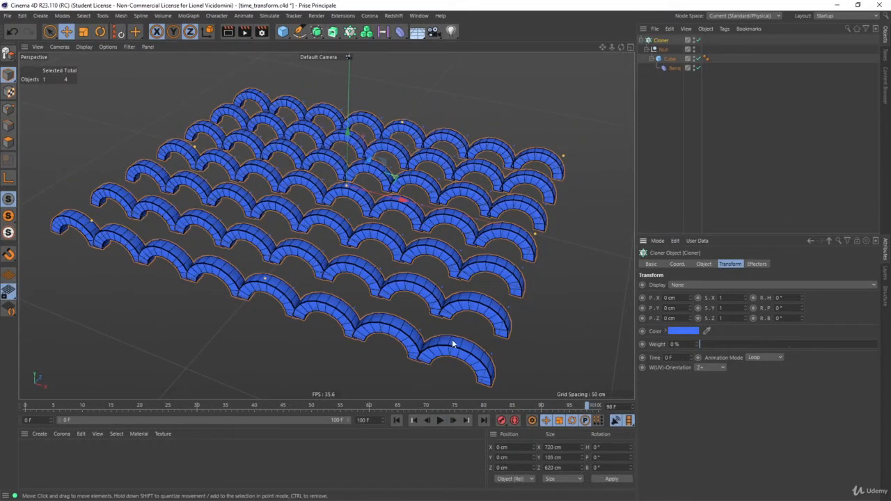
- Undo the Bend key changes in the Timeline, restoring keys only at frames 0 and 50, and close it
{"action": "key", "text": "shift+F3"}
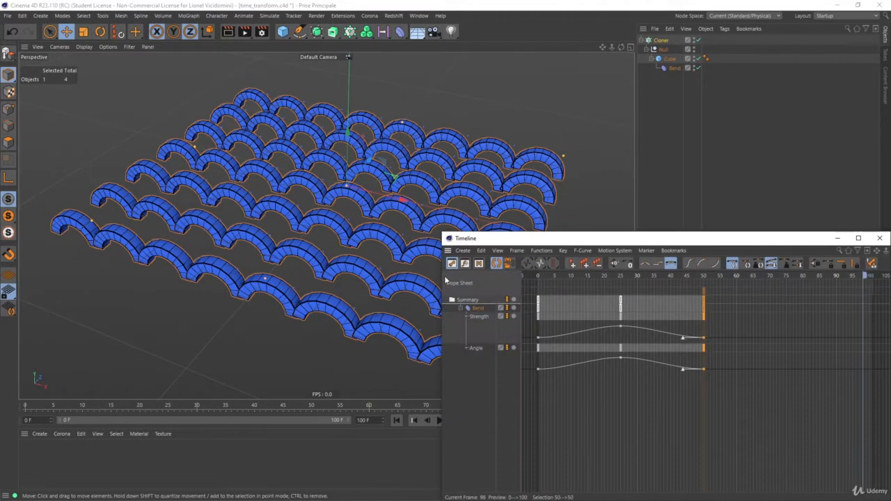
{"action": "left_click_drag", "start_coordinate": [580, 240], "coordinate": [323, 145]}
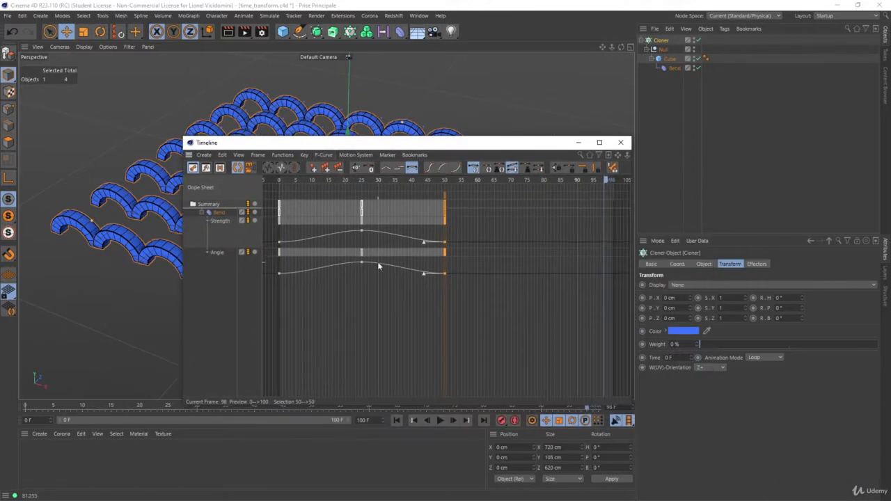
{"action": "key", "text": "ctrl+z"}
{"action": "key", "text": "ctrl+z"}
{"action": "key", "text": "ctrl+z"}
{"action": "key", "text": "ctrl+y"}
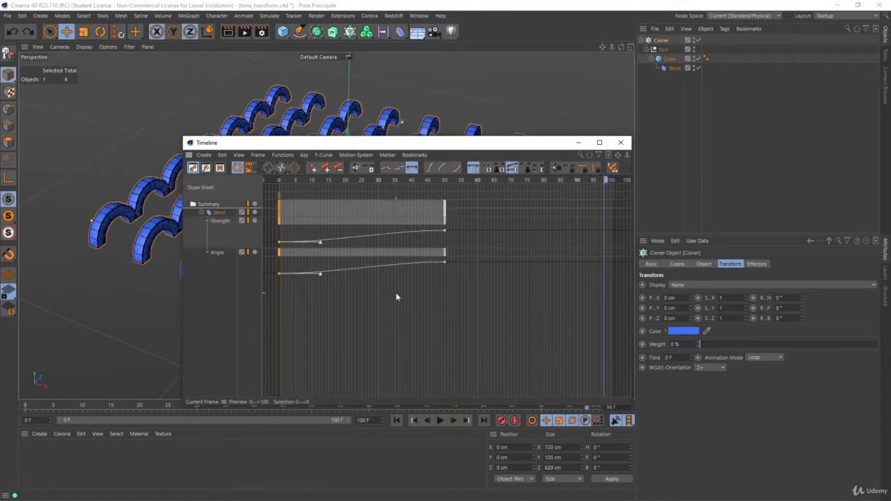
{"action": "left_click", "coordinate": [621, 143]}
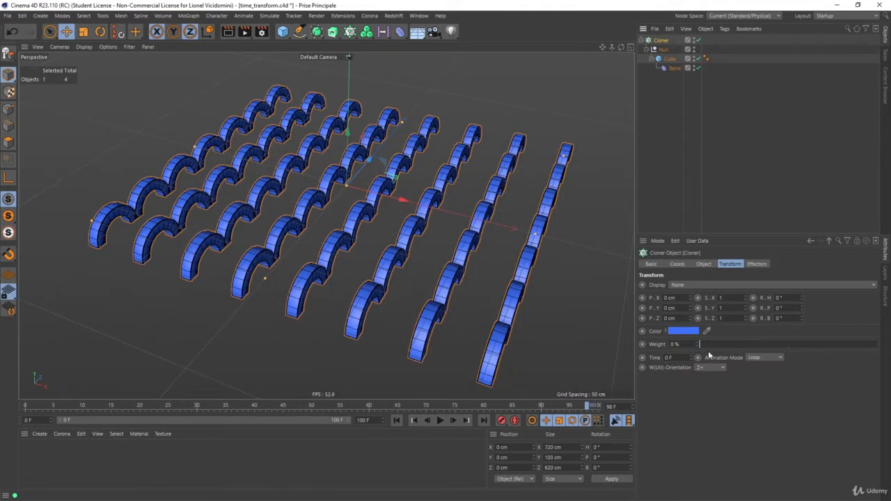
- Set the Cloner's Animation Mode to Fixed and its Transform Time to 15 F
{"action": "left_click", "coordinate": [763, 358]}
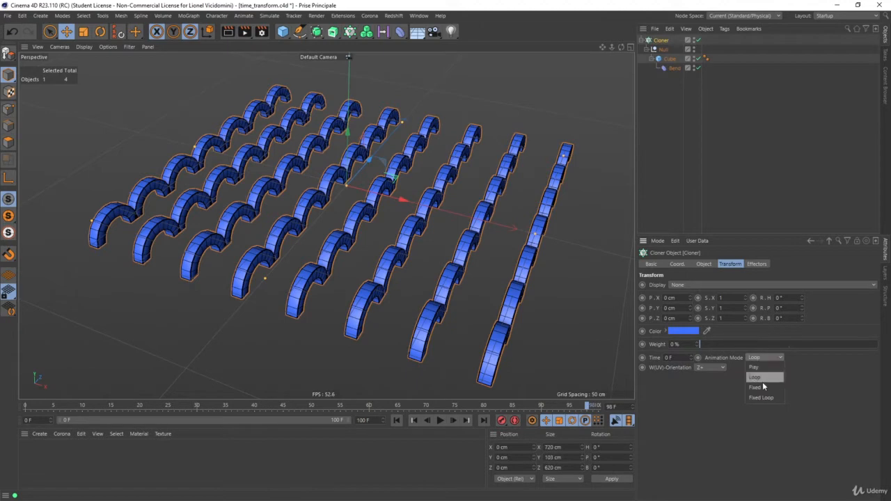
{"action": "left_click", "coordinate": [763, 388]}
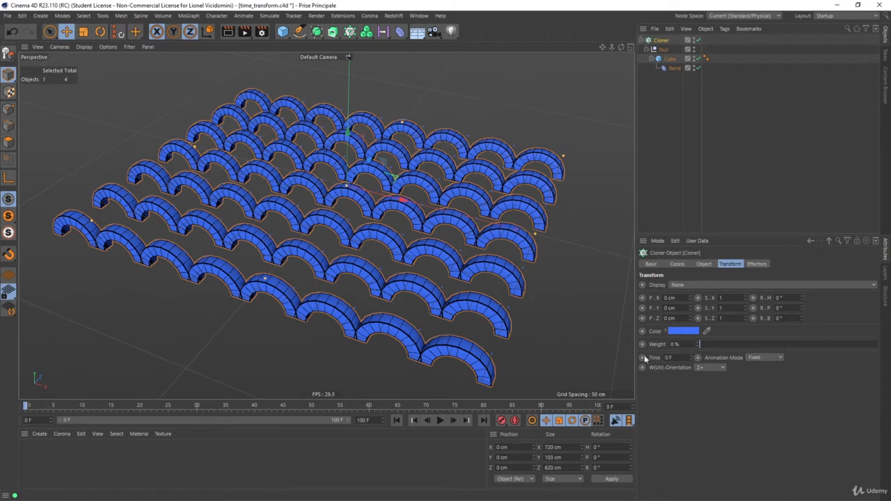
{"action": "mouse_move", "coordinate": [692, 359]}
{"action": "left_mouse_down"}
{"action": "mouse_move", "coordinate": [693, 340]}
{"action": "mouse_move", "coordinate": [691, 354]}
{"action": "left_mouse_up"}
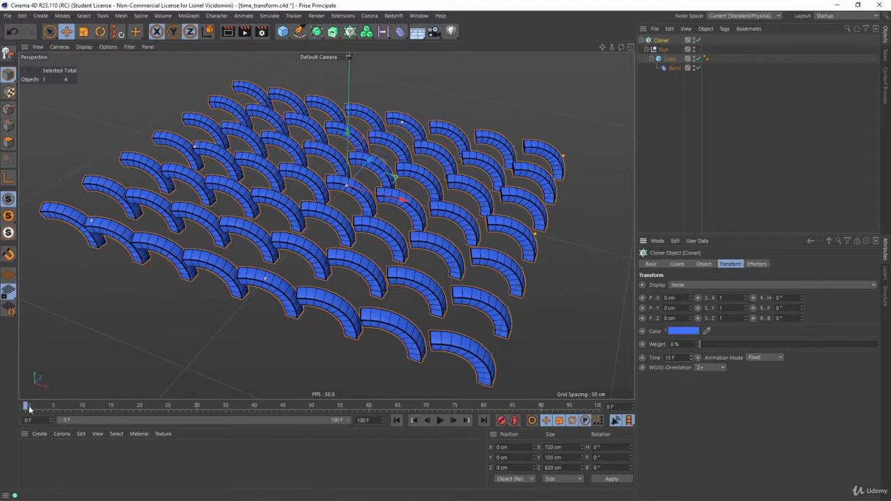
- Scrub through the animation to check the Fixed mode, and reset the Cloner's Transform Time to 0 F
{"action": "left_click_drag", "start_coordinate": [28, 407], "coordinate": [340, 407]}
{"action": "left_click_drag", "start_coordinate": [153, 409], "coordinate": [18, 411]}
{"action": "left_click_drag", "start_coordinate": [694, 359], "coordinate": [694, 369]}
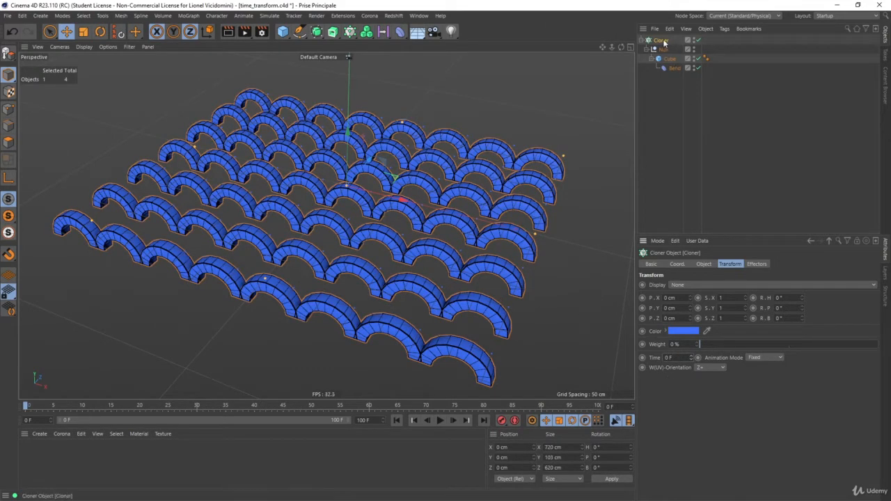
- Add a Plain effector to the Cloner and disable its Position parameter
{"action": "left_click", "coordinate": [349, 32]}
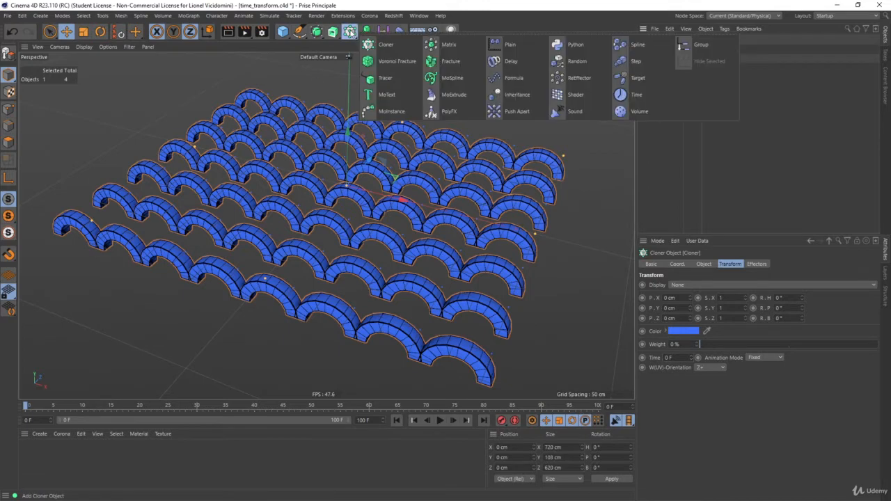
{"action": "left_click", "coordinate": [508, 47]}
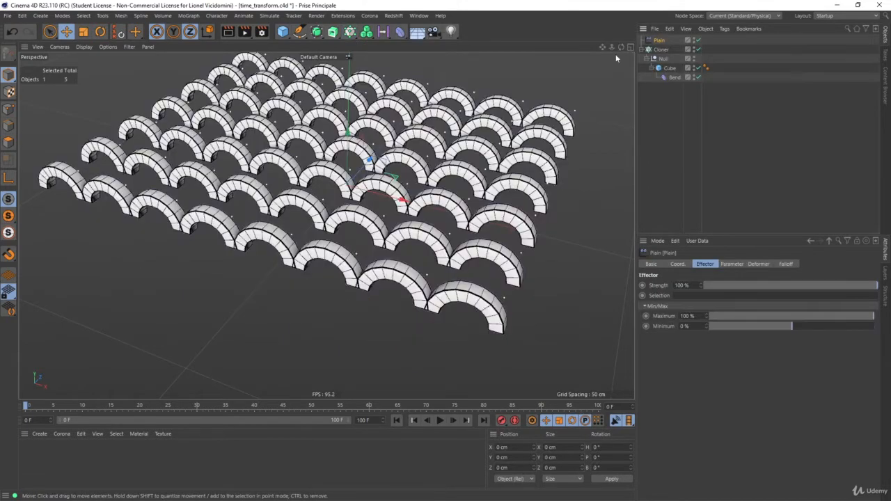
{"action": "left_click", "coordinate": [731, 264]}
{"action": "left_click", "coordinate": [677, 304]}
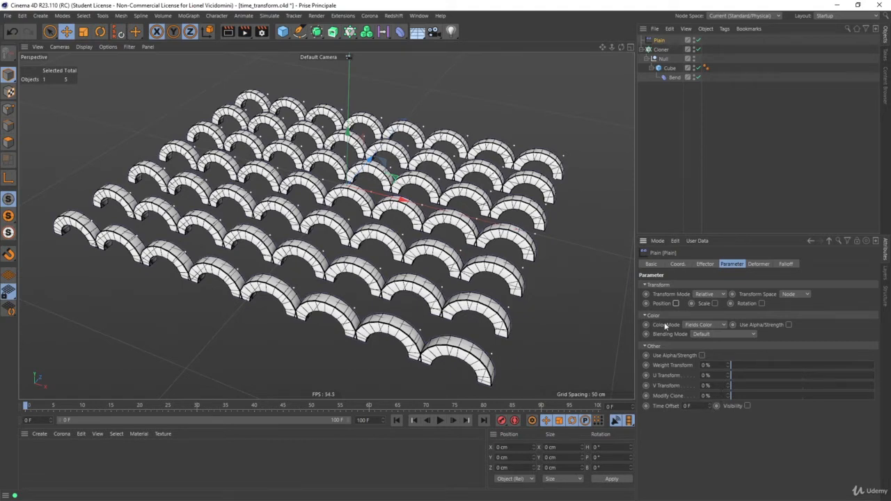
- Review the Cloner's Transform Time setting and set the Plain effector's Time Offset to 50 F
{"action": "left_click", "coordinate": [661, 49]}
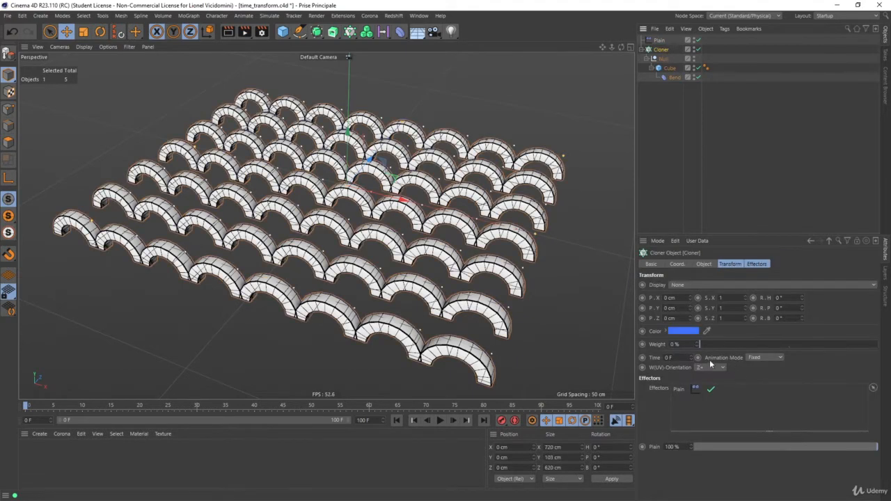
{"action": "left_click", "coordinate": [732, 264]}
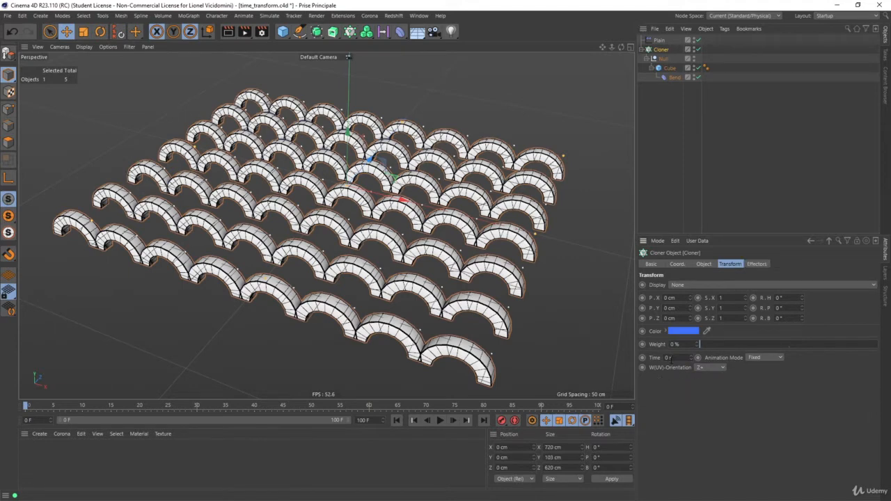
{"action": "left_click", "coordinate": [663, 40]}
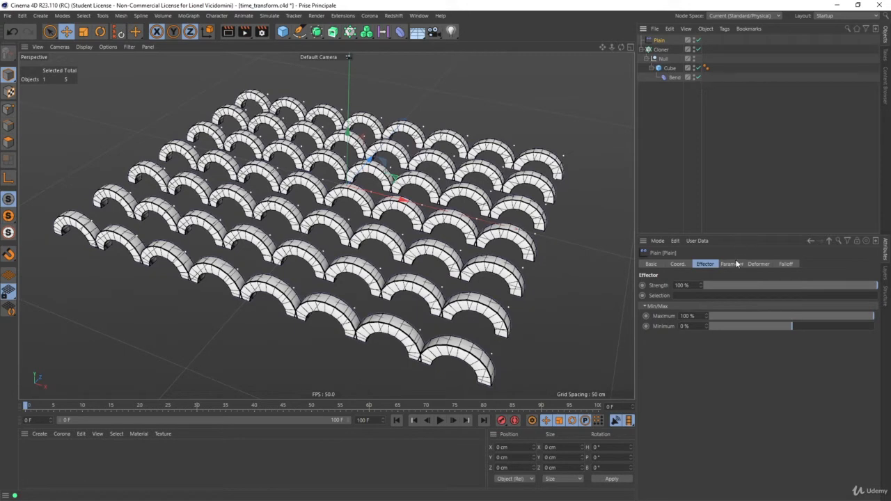
{"action": "left_click", "coordinate": [736, 264]}
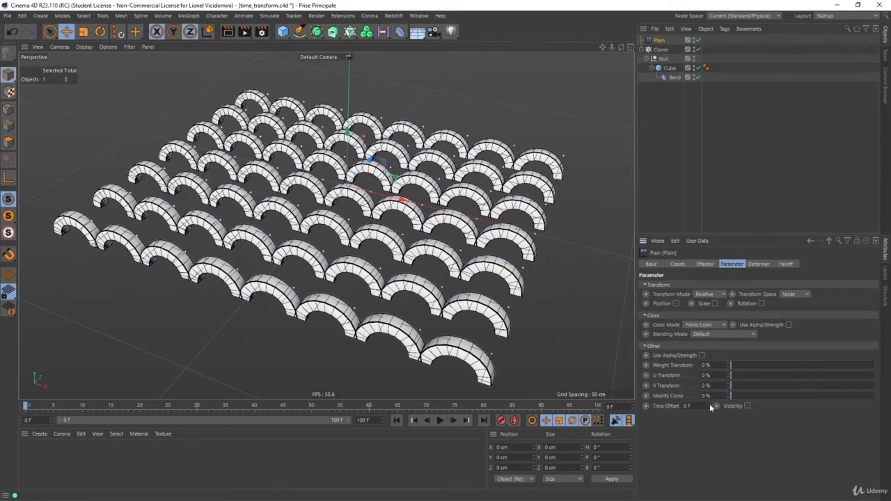
{"action": "left_click_drag", "start_coordinate": [710, 406], "coordinate": [712, 385]}
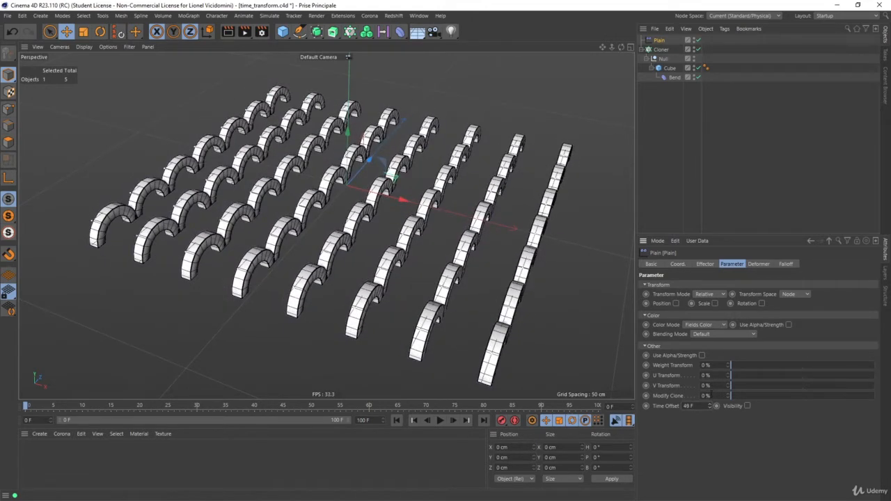
- Play the animation to check the Plain effector's time offset and rewind to the start
{"action": "left_click", "coordinate": [440, 421]}
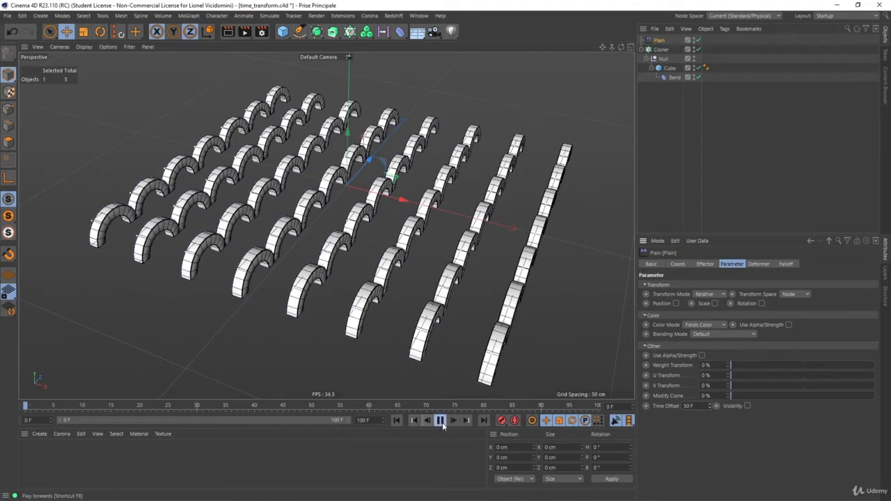
{"action": "left_click", "coordinate": [440, 422]}
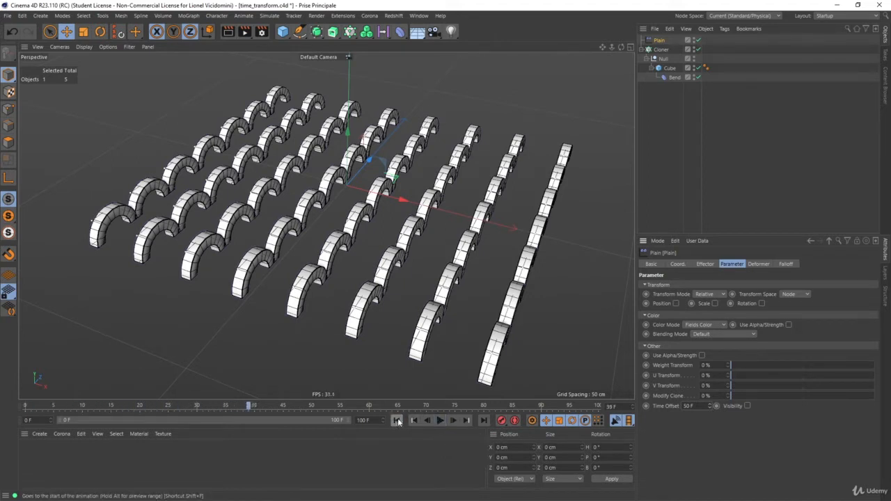
{"action": "left_click", "coordinate": [397, 421]}
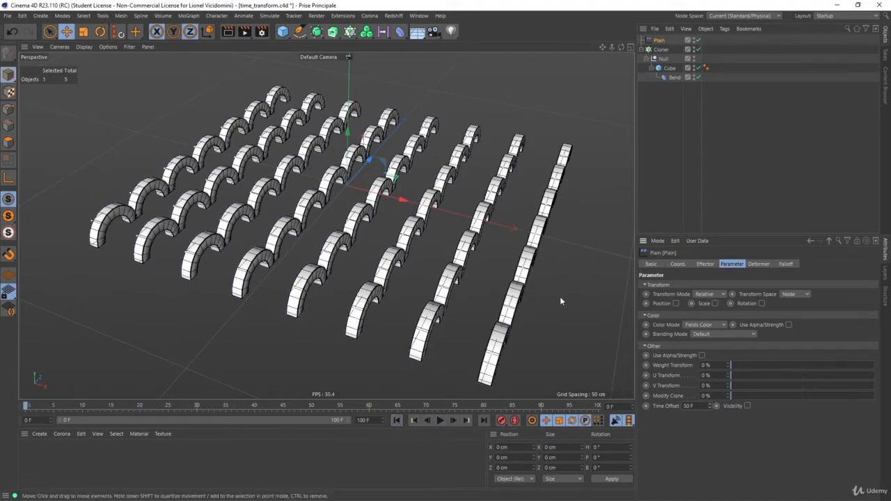
- Add a Spherical Field to the Plain effector's Falloff and enlarge it to about 265 cm
{"action": "left_click", "coordinate": [787, 265]}
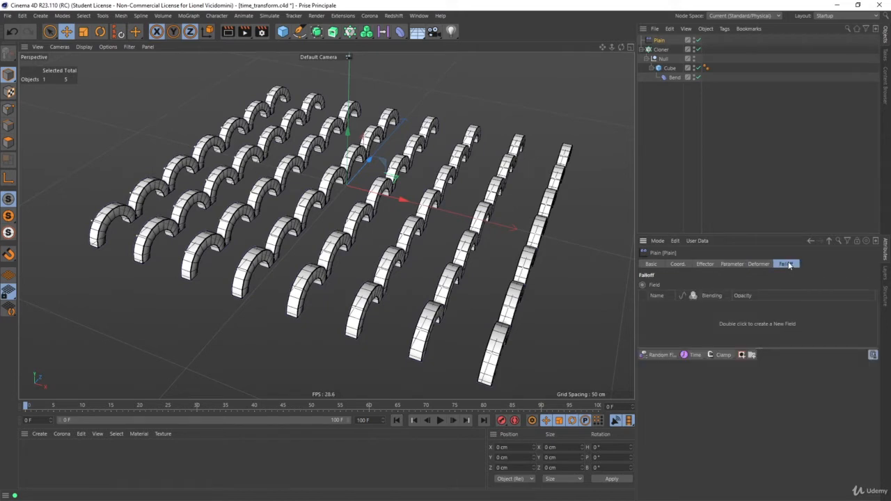
{"action": "left_click", "coordinate": [656, 356]}
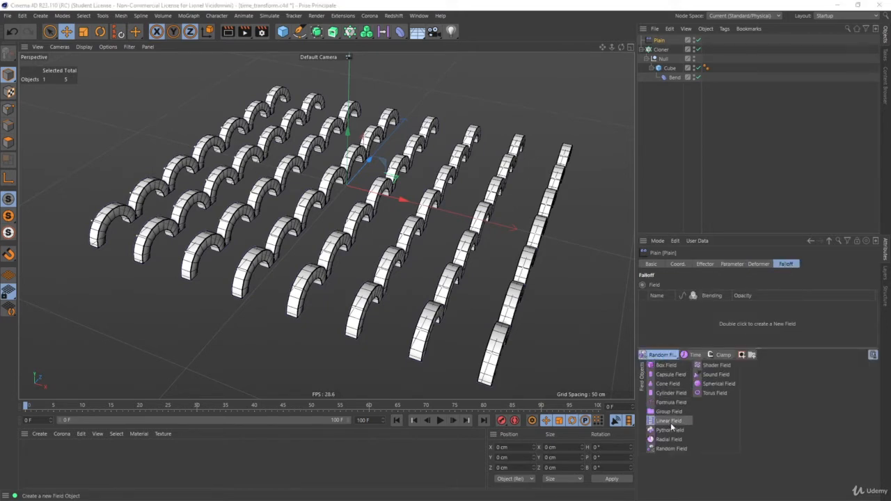
{"action": "left_click", "coordinate": [718, 383]}
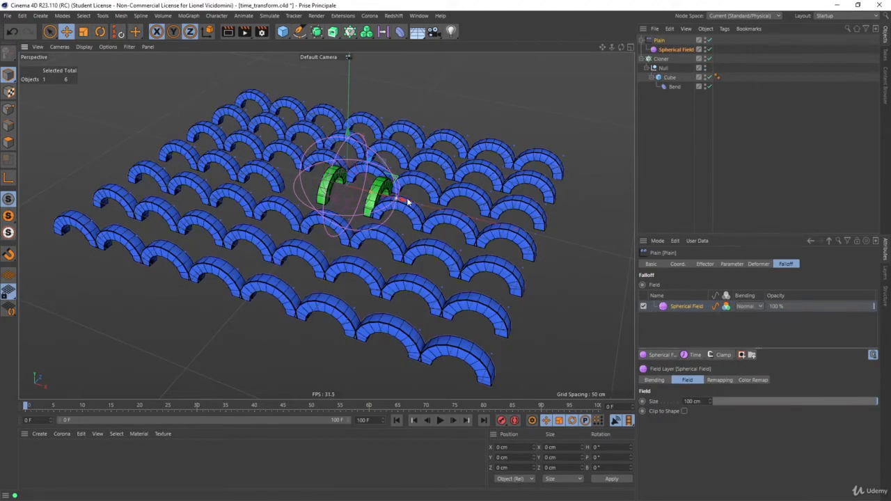
{"action": "left_click_drag", "start_coordinate": [400, 200], "coordinate": [488, 217]}
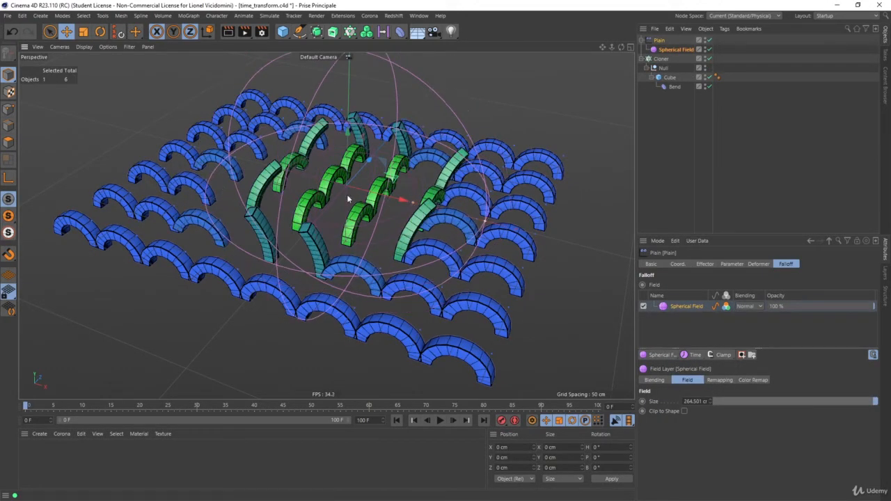
- Move the Spherical Field through the clone grid to about X -17 cm, Z -35 cm
{"action": "left_click_drag", "start_coordinate": [348, 198], "coordinate": [307, 229], "text": "alt"}
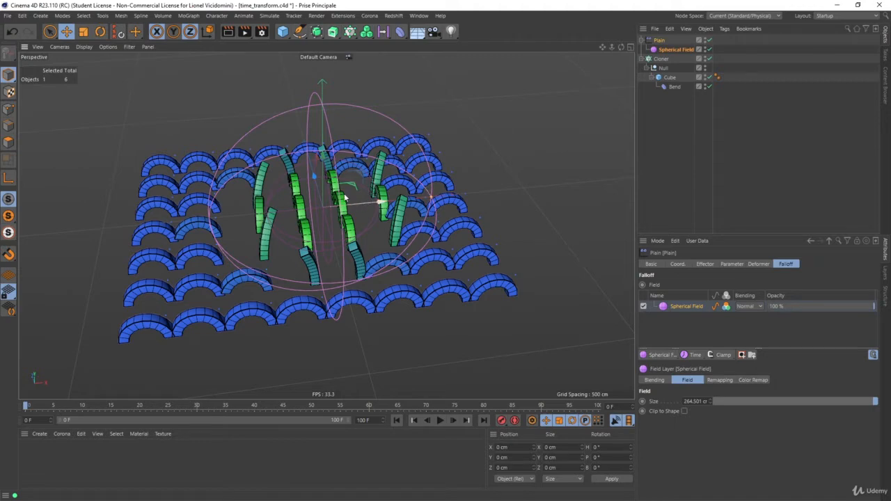
{"action": "left_click_drag", "start_coordinate": [506, 297], "coordinate": [505, 320]}
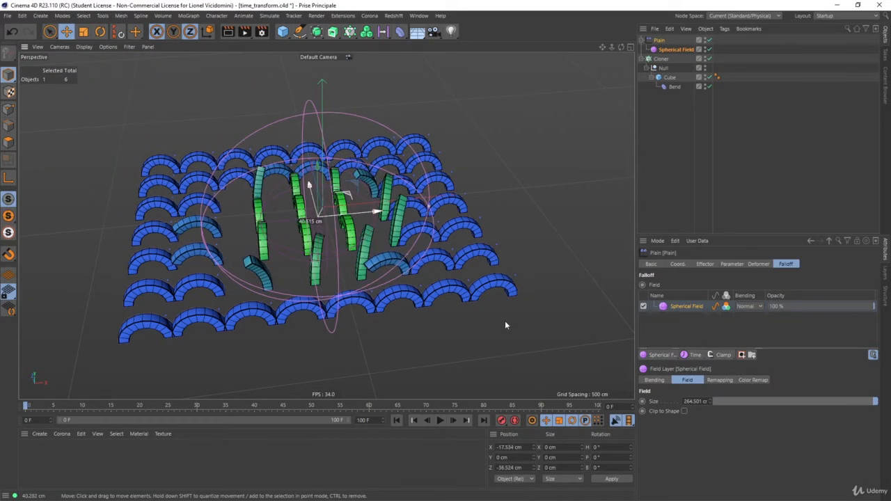
- Review the Plain effector's Time Offset parameter and the Bend deformer's keyframed Strength settings
{"action": "left_click", "coordinate": [660, 41]}
{"action": "left_click", "coordinate": [731, 264]}
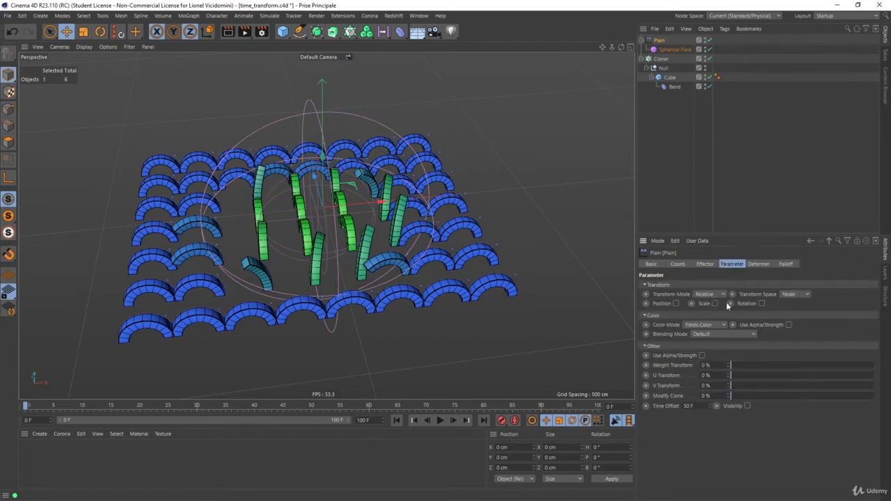
{"action": "left_click", "coordinate": [674, 87]}
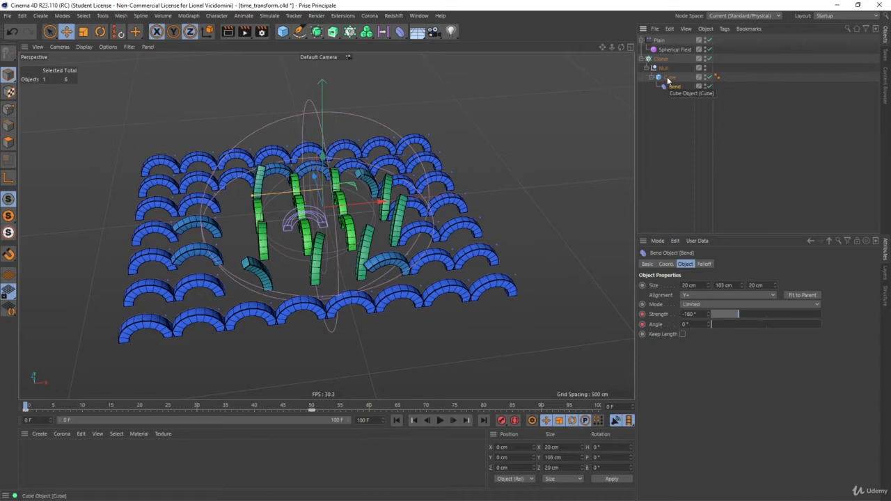
{"action": "left_click_drag", "start_coordinate": [347, 187], "coordinate": [311, 183], "text": "alt"}
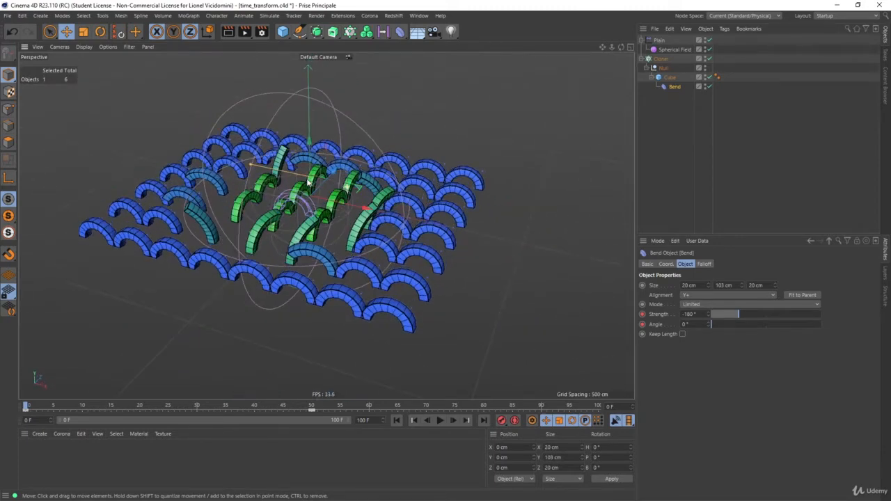
- Set the Cloner's Transform Animation Mode to Fixed Loop
{"action": "left_click", "coordinate": [660, 40]}
{"action": "left_click", "coordinate": [661, 58]}
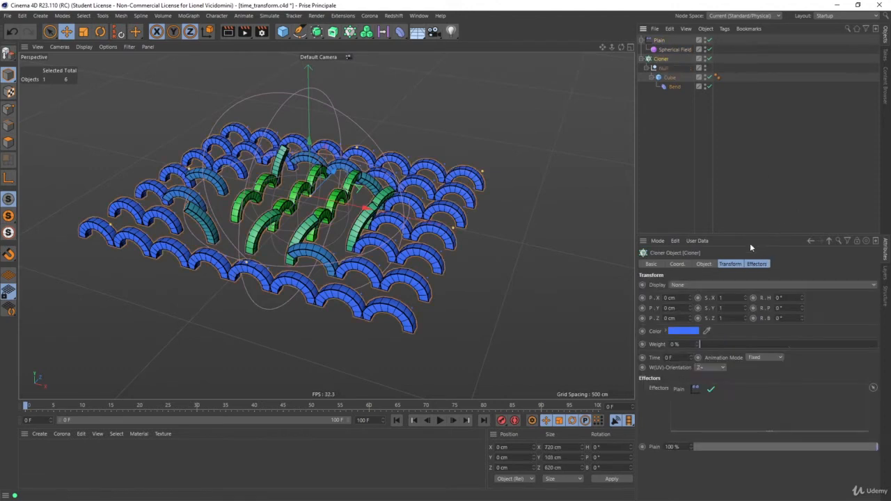
{"action": "left_click", "coordinate": [759, 357]}
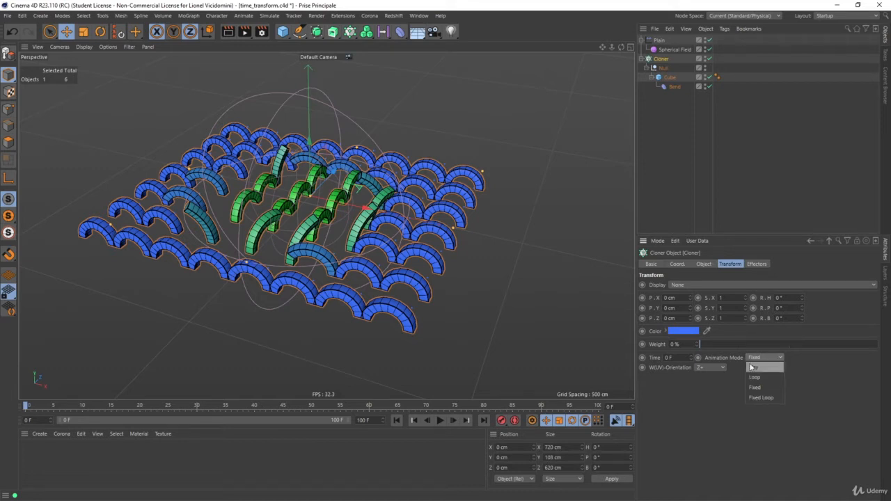
{"action": "left_click", "coordinate": [766, 399]}
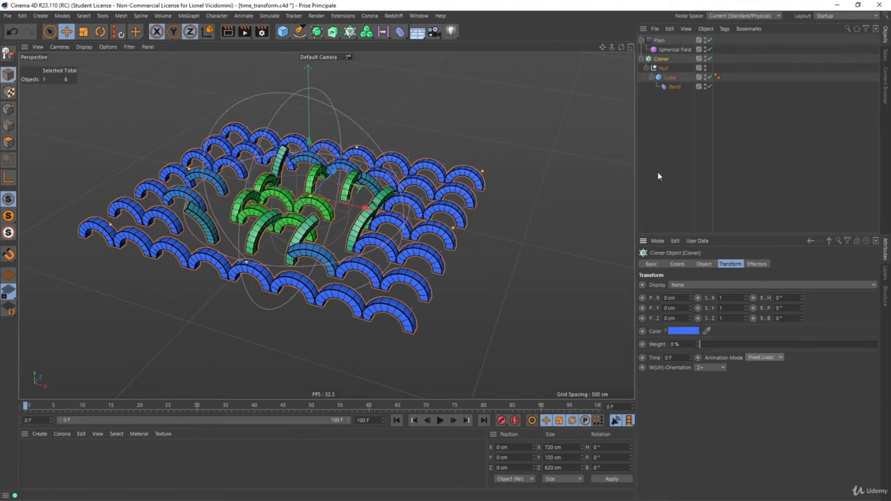
- Move the Spherical Field across the clones to about X -49 cm, Z 36 cm
{"action": "left_click", "coordinate": [671, 50]}
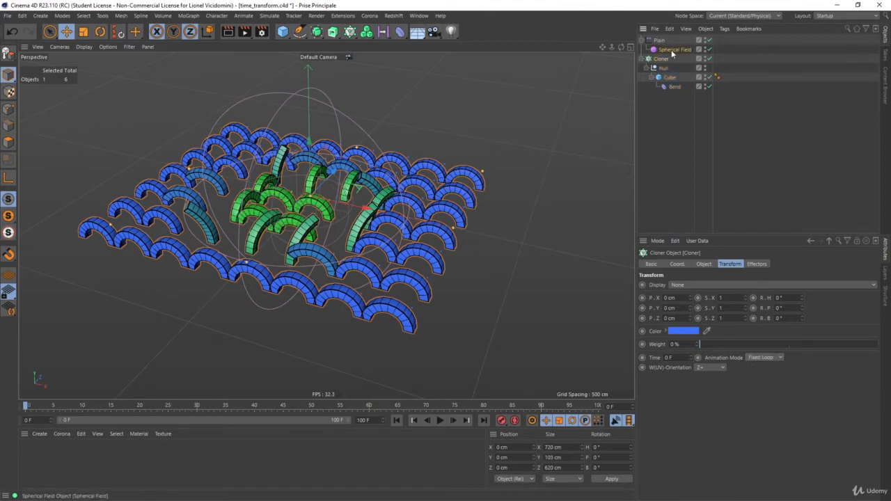
{"action": "left_click_drag", "start_coordinate": [398, 232], "coordinate": [428, 233], "text": "alt"}
{"action": "left_click_drag", "start_coordinate": [493, 241], "coordinate": [357, 190]}
- Set the Spherical Field's remapping Inner Offset to 0 % and shift the field slightly among the clones
{"action": "left_click", "coordinate": [753, 263]}
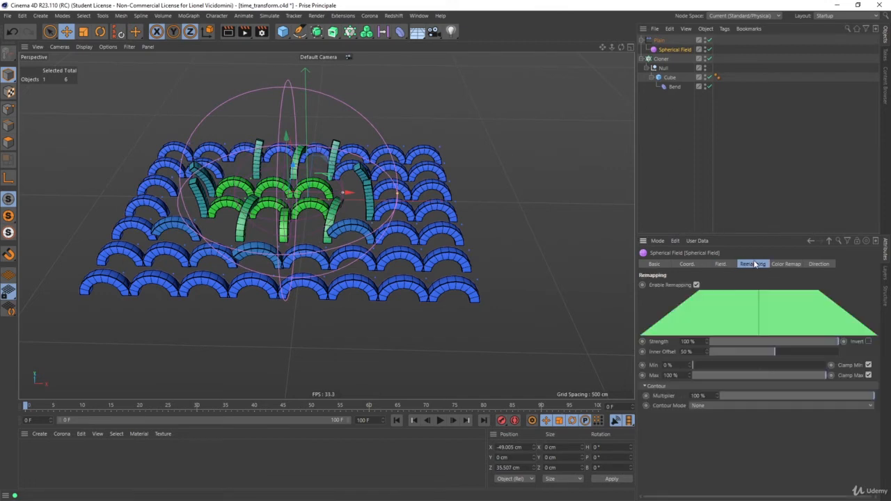
{"action": "left_click_drag", "start_coordinate": [775, 355], "coordinate": [688, 352]}
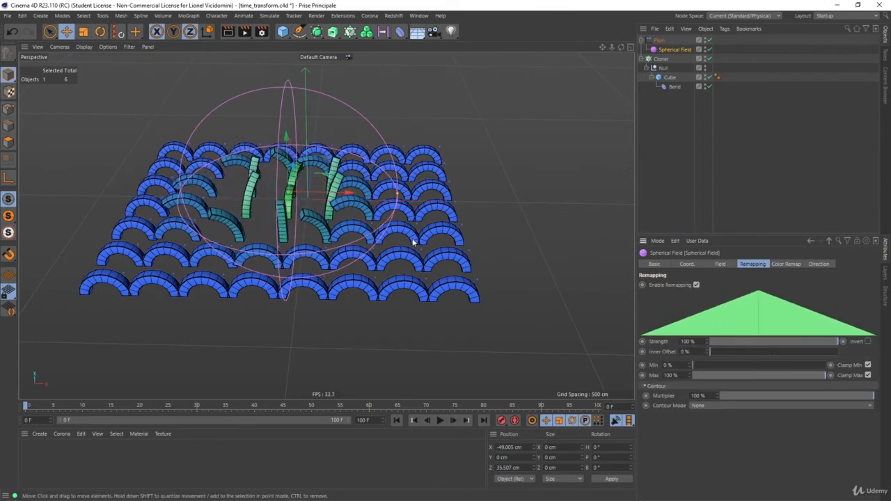
{"action": "left_click_drag", "start_coordinate": [521, 271], "coordinate": [491, 278]}
- Open the Animation Mode choices in the Cloner's Transform settings
{"action": "left_click", "coordinate": [663, 59]}
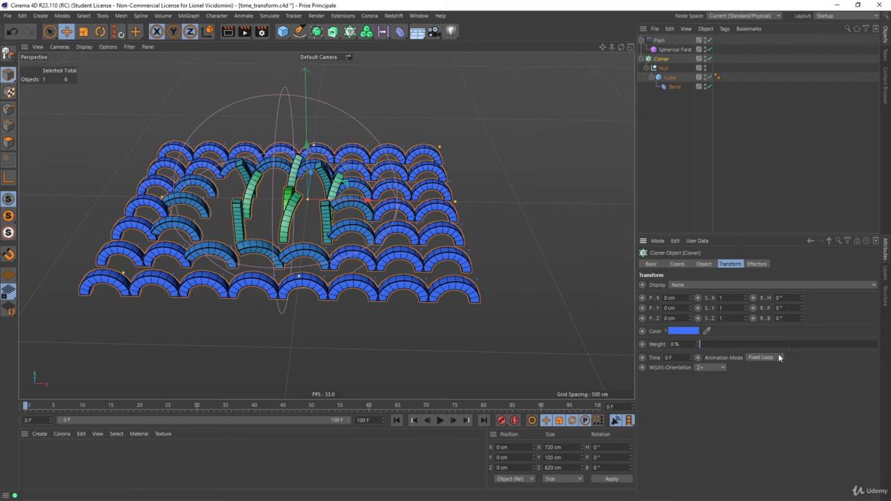
{"action": "left_click", "coordinate": [764, 357]}
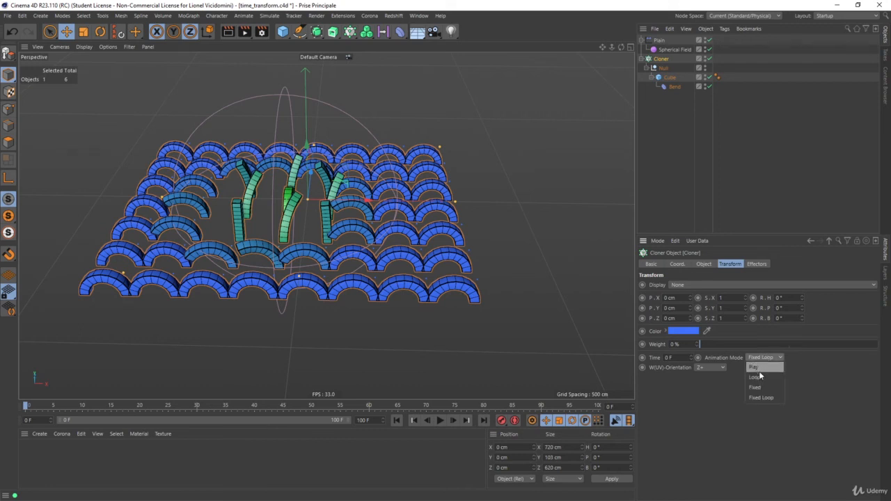